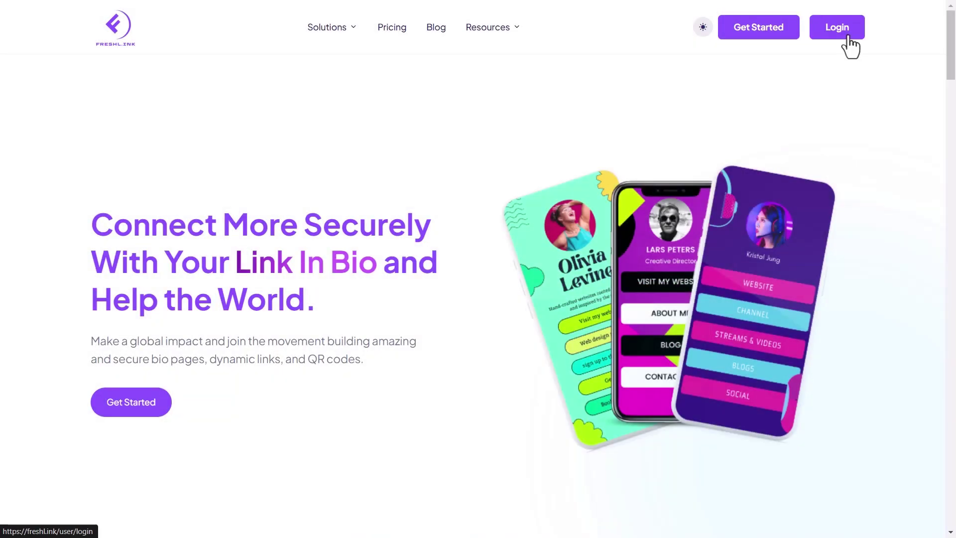
Open the Freshlink sign-in page from the homepage's Login button
click(843, 33)
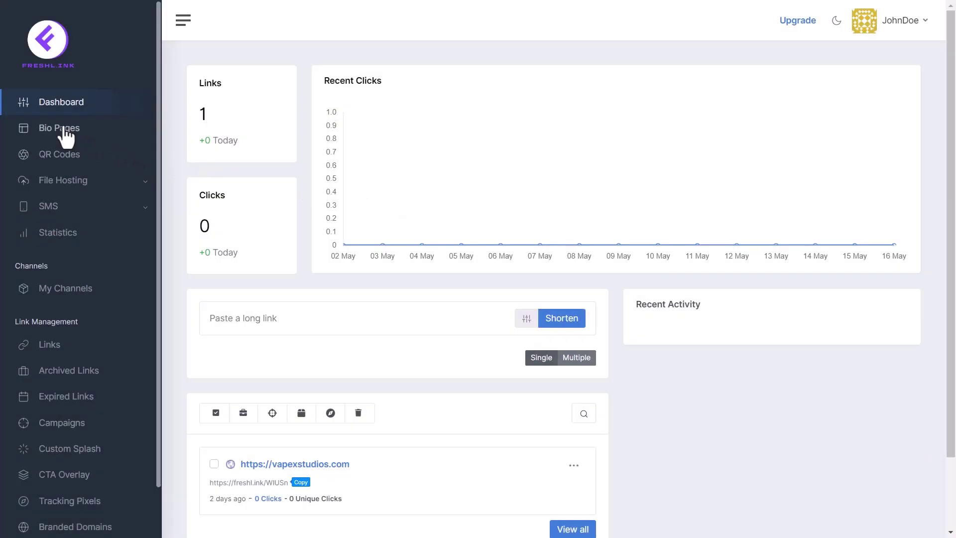
From the Bio Pages list, create a new bio page named 'John Motion'
click(64, 130)
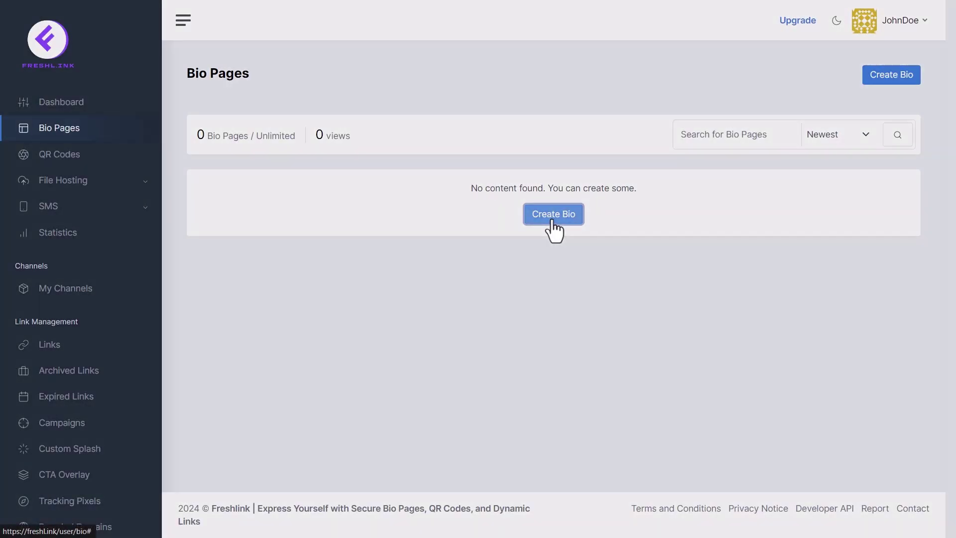
click(553, 219)
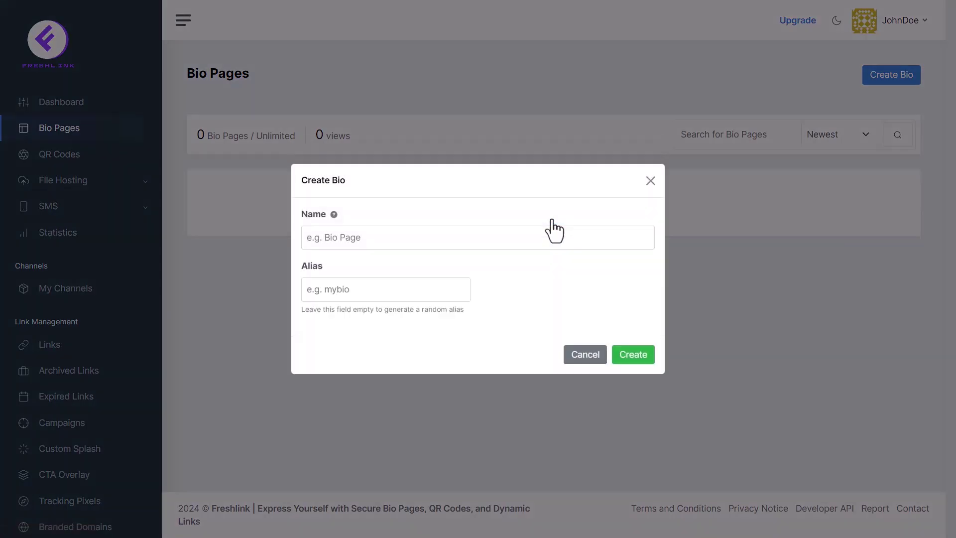
click(527, 235)
text(John Motion)
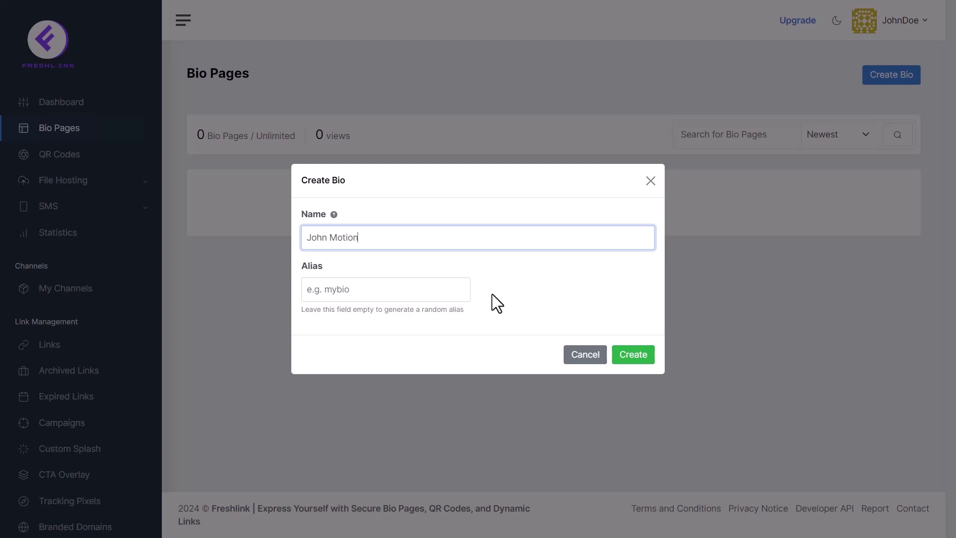
click(637, 361)
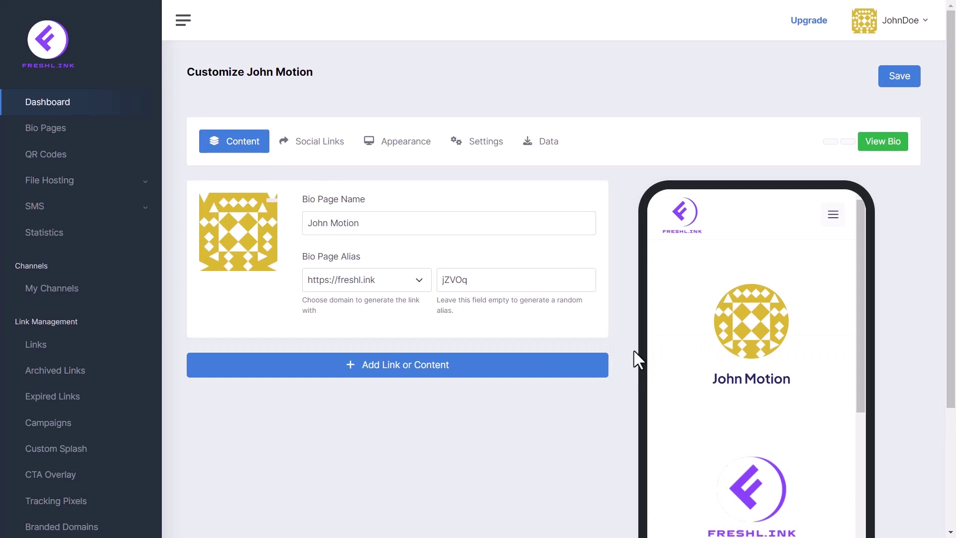
click(315, 143)
click(386, 141)
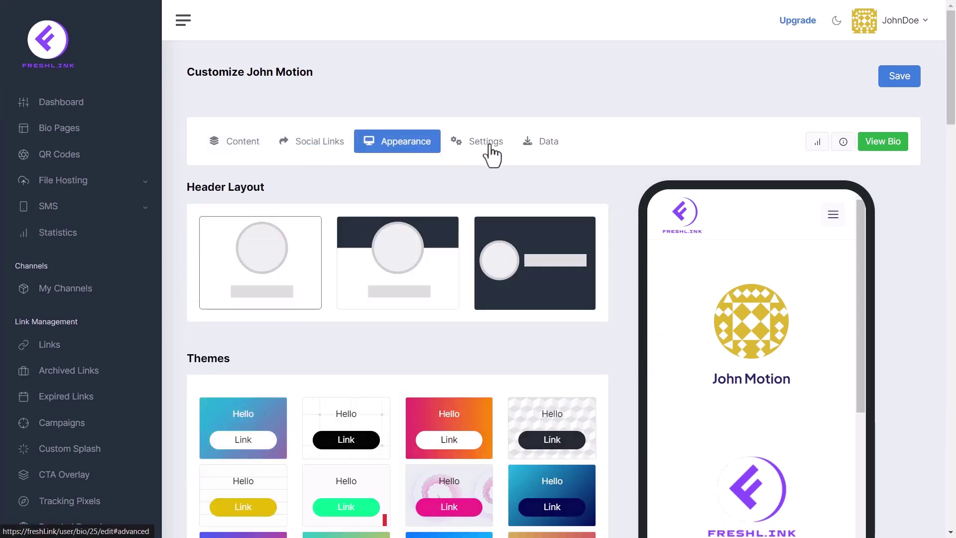
click(489, 146)
click(554, 150)
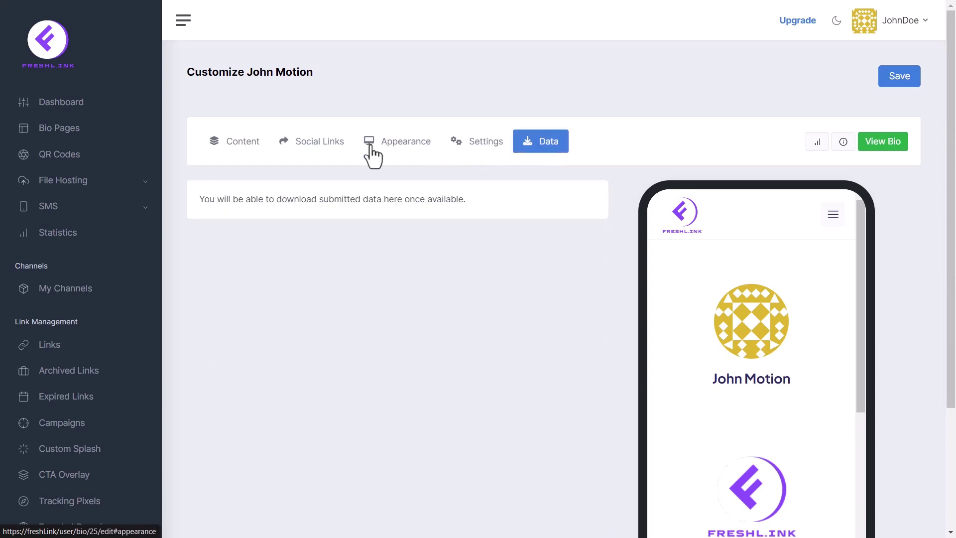
click(243, 149)
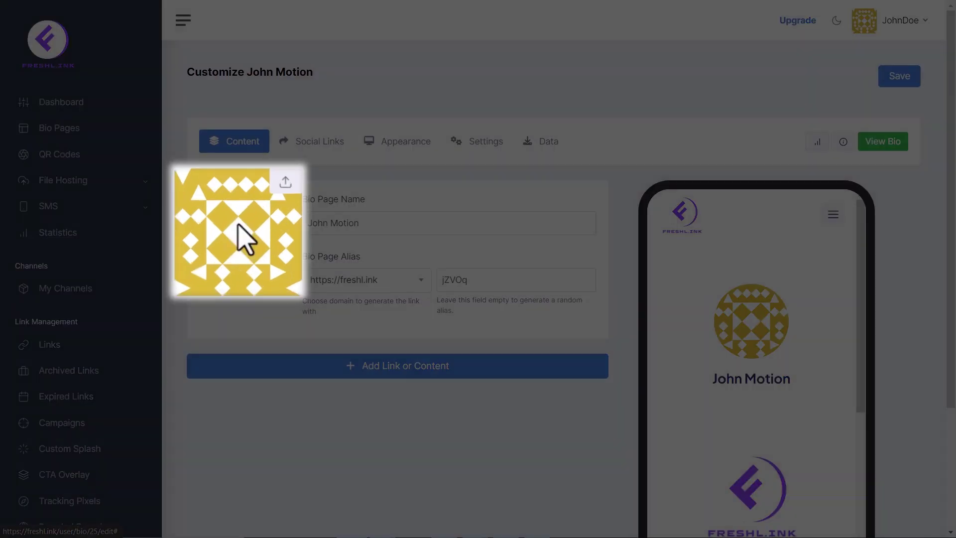
Replace the placeholder avatar with the smiling man's portrait JPG
click(246, 239)
click(151, 203)
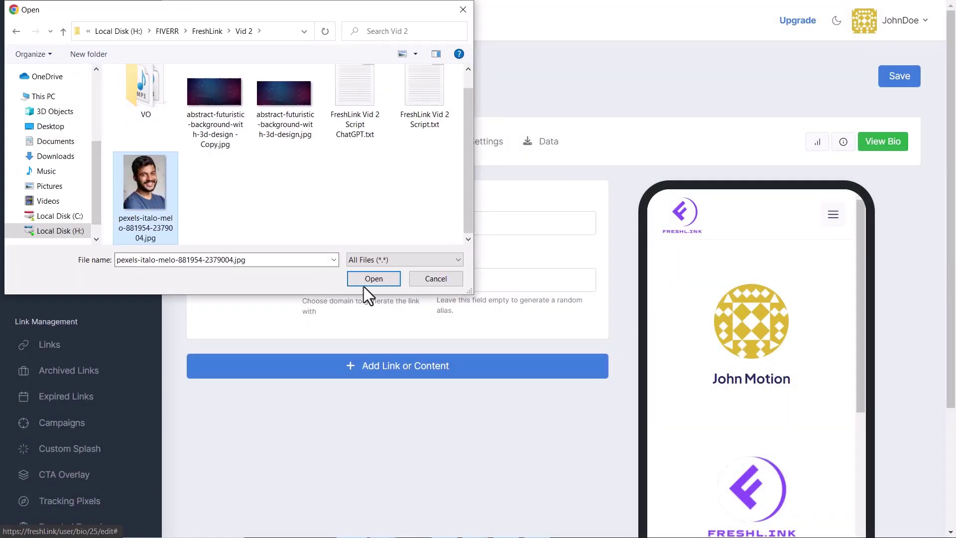
click(364, 286)
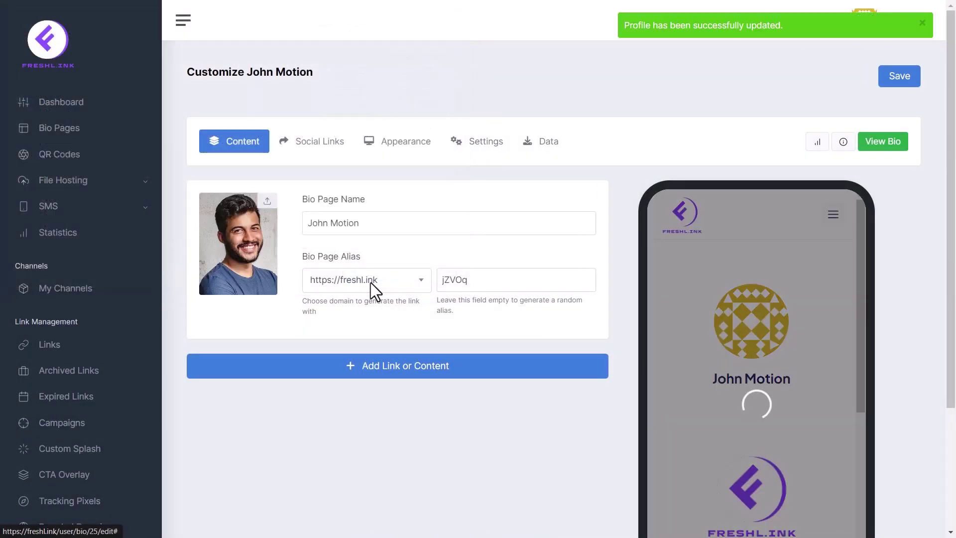
Review the page name and domain, keep alias jZVOq unchanged, and view the live bio page
click(385, 225)
click(403, 291)
double_click(509, 279)
click(487, 267)
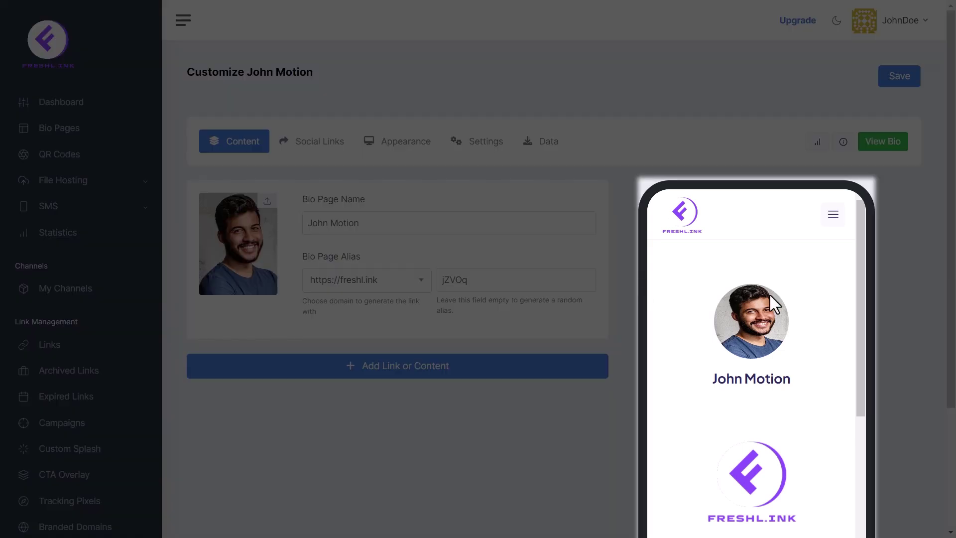
scroll(764, 328, down, 3)
scroll(766, 331, down, 2)
scroll(766, 328, up, 5)
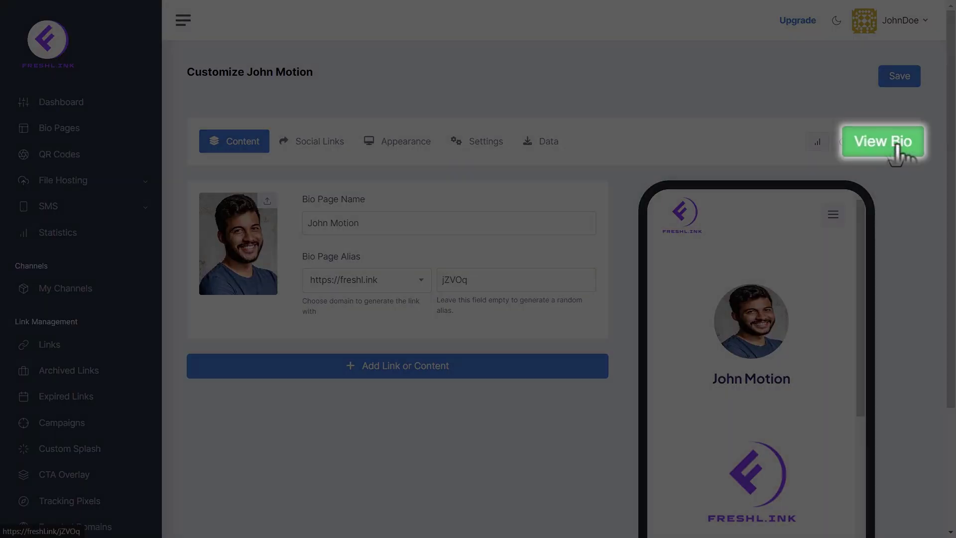
click(892, 143)
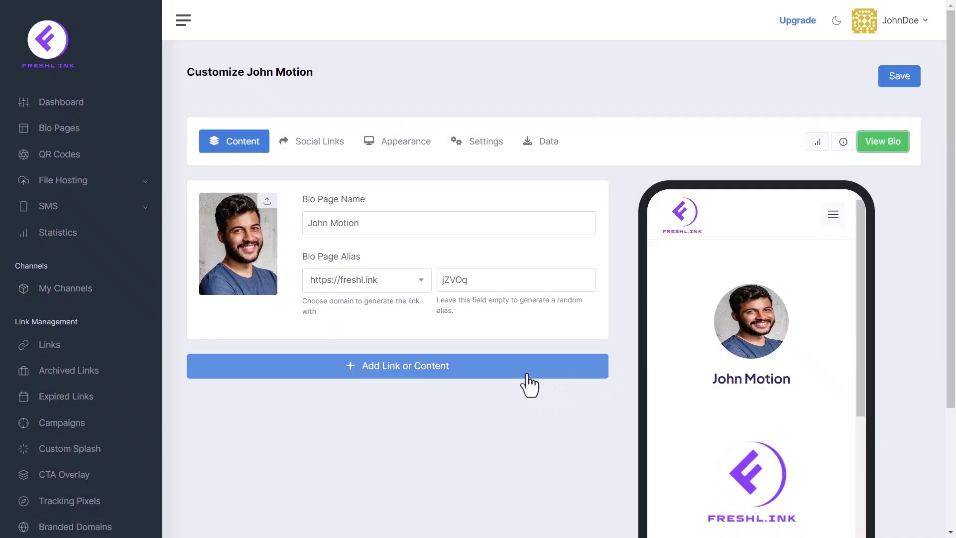
click(527, 375)
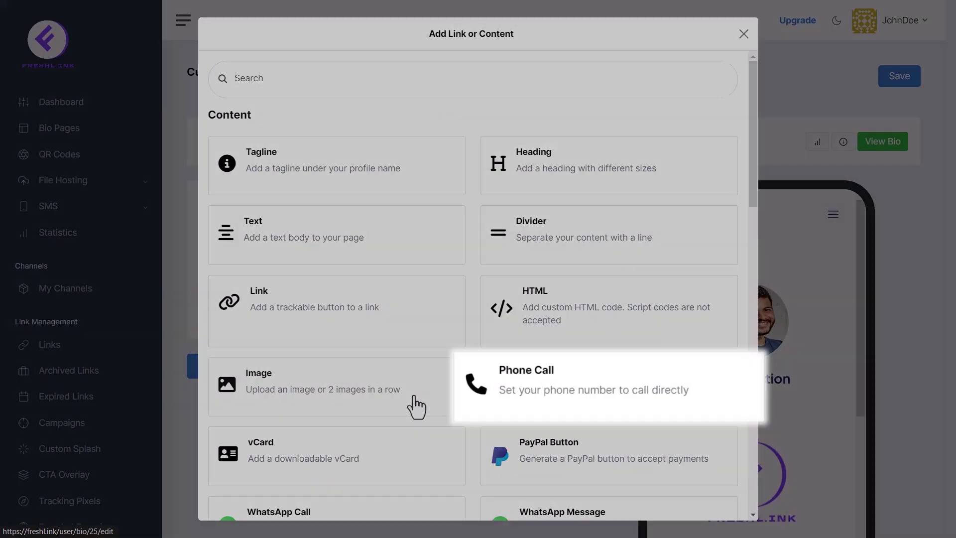
scroll(416, 408, down, 5)
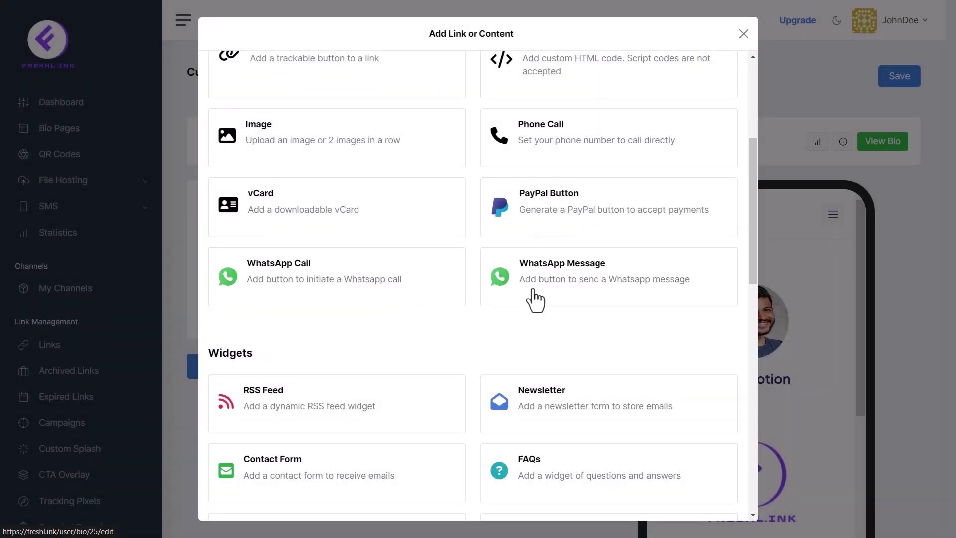
scroll(539, 300, down, 5)
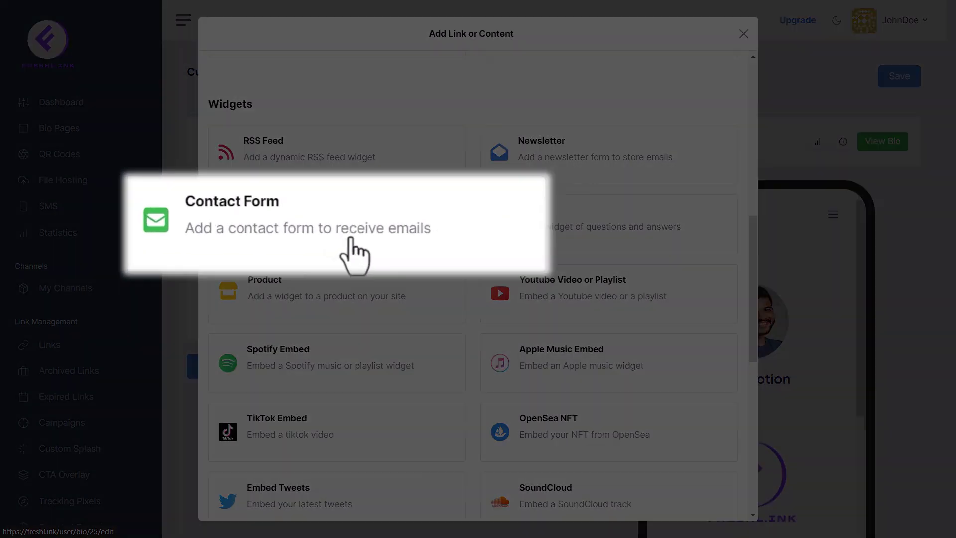
scroll(344, 246, down, 5)
scroll(349, 244, down, 5)
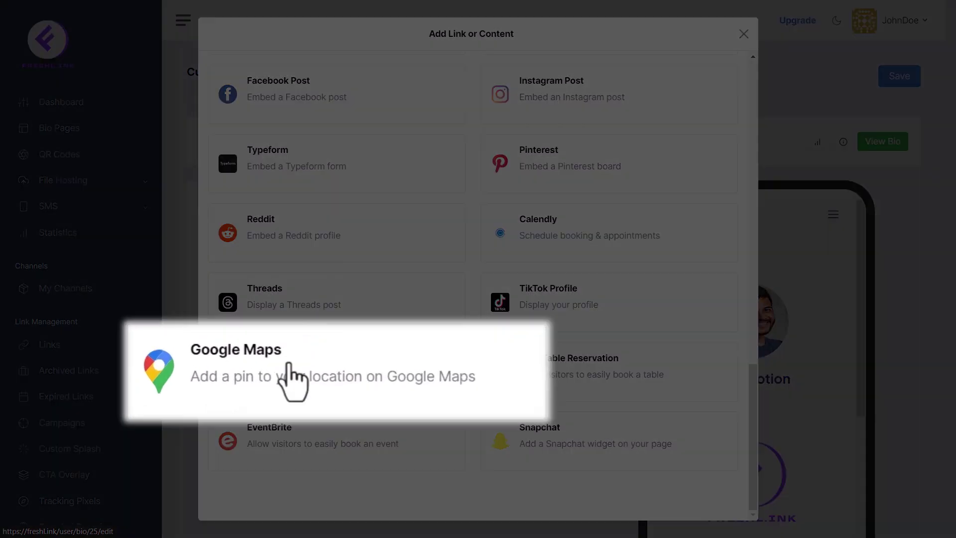
scroll(391, 272, up, 3)
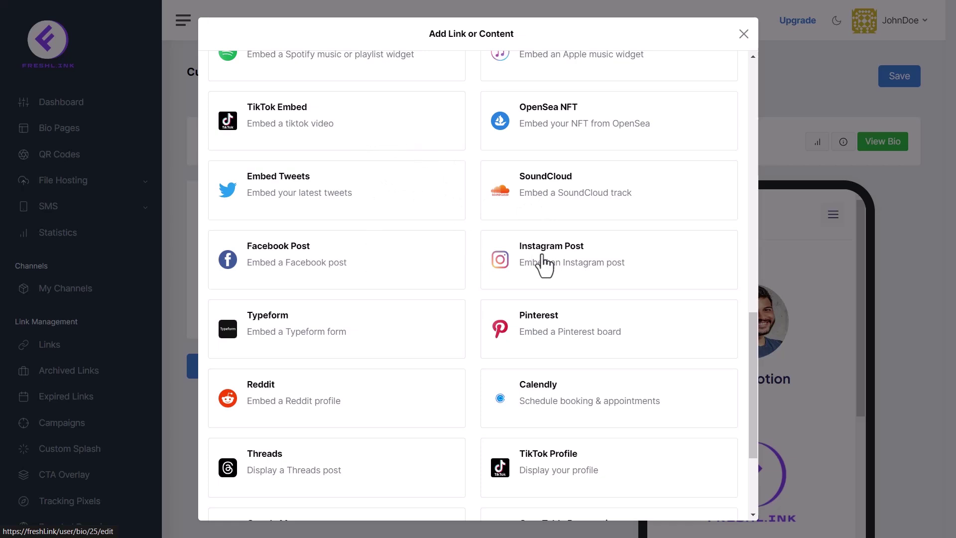
scroll(598, 249, up, 10)
click(744, 35)
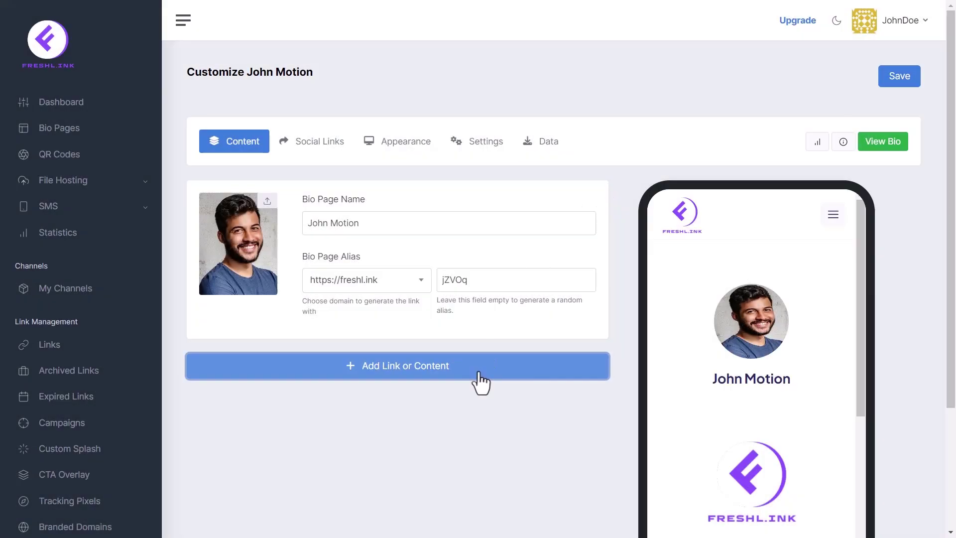
Add an enabled Tagline block reading 'Freelance Motion Graphics Artist'
click(479, 371)
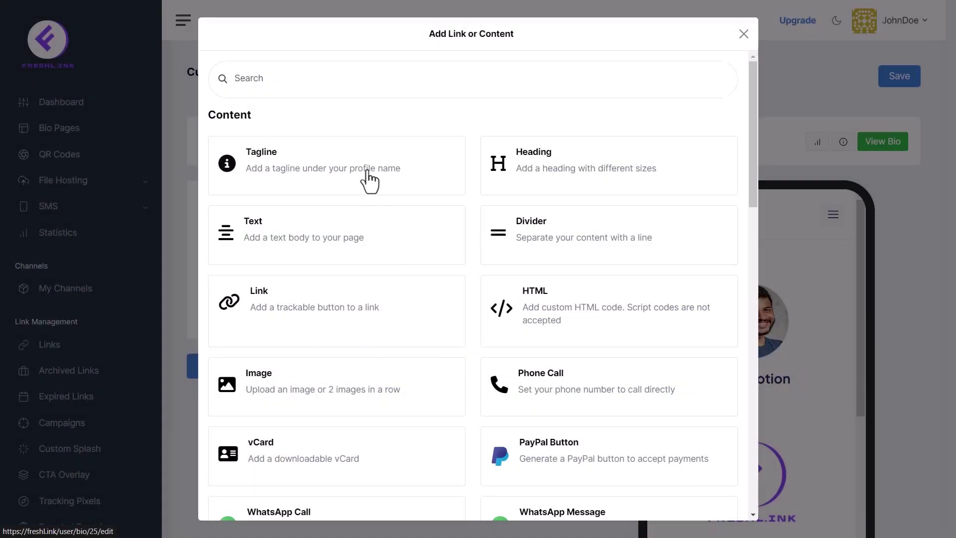
click(371, 182)
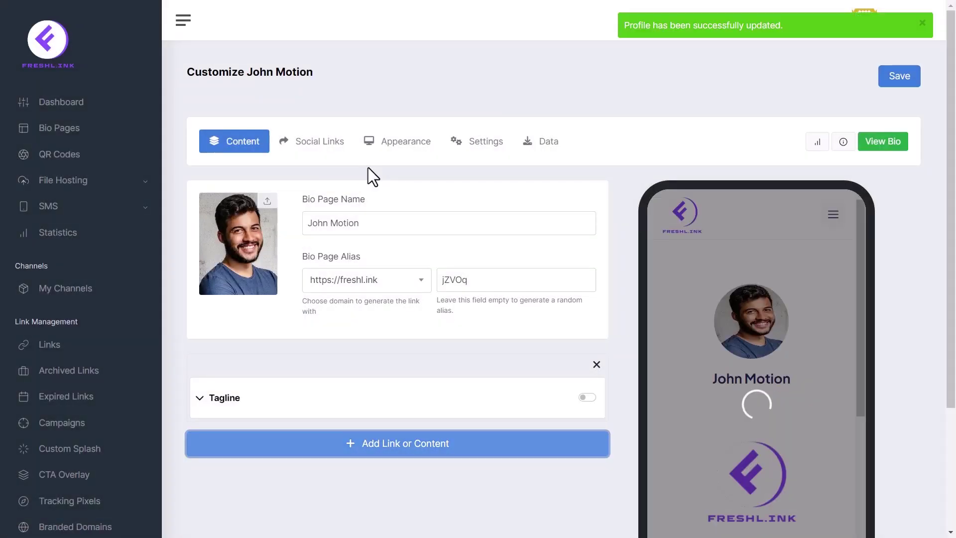
click(587, 397)
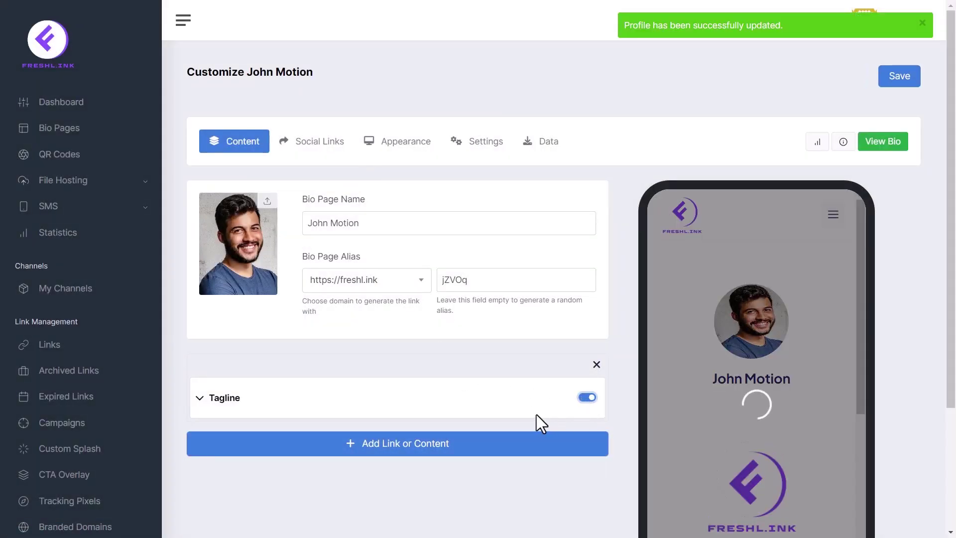
click(538, 431)
text(Freelance Motion Graphics Artist)
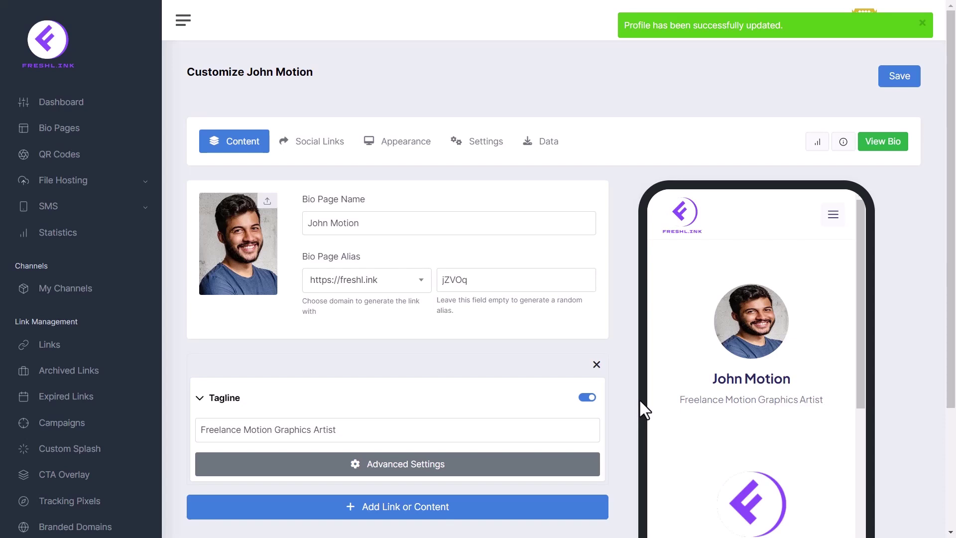
Expand and collapse the tagline's advanced targeting and schedule options, then bring up the content picker
click(541, 466)
scroll(543, 449, down, 5)
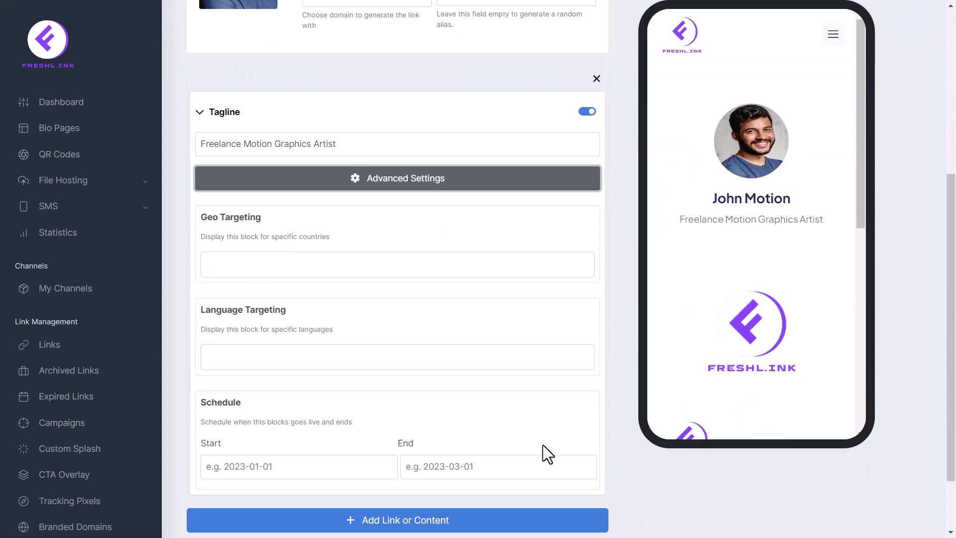
scroll(543, 445, down, 1)
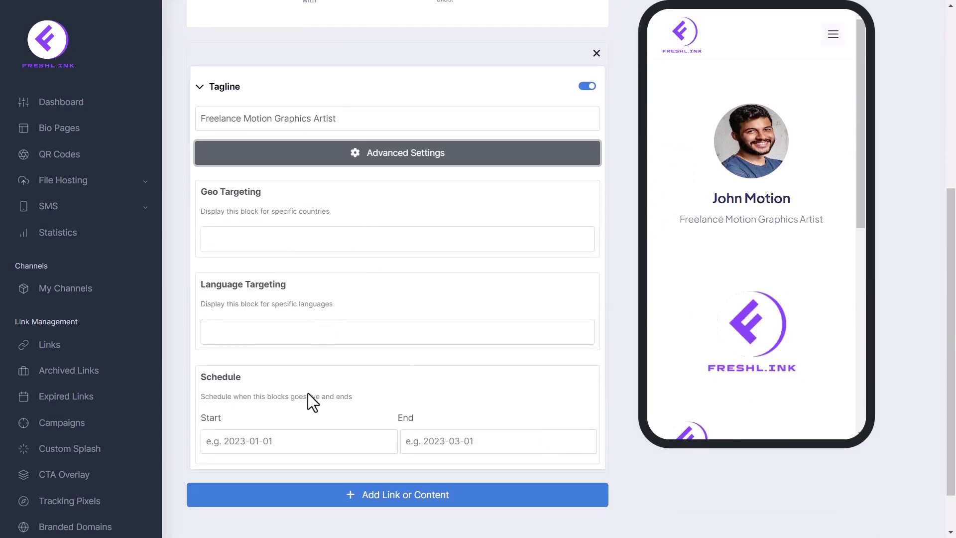
click(388, 162)
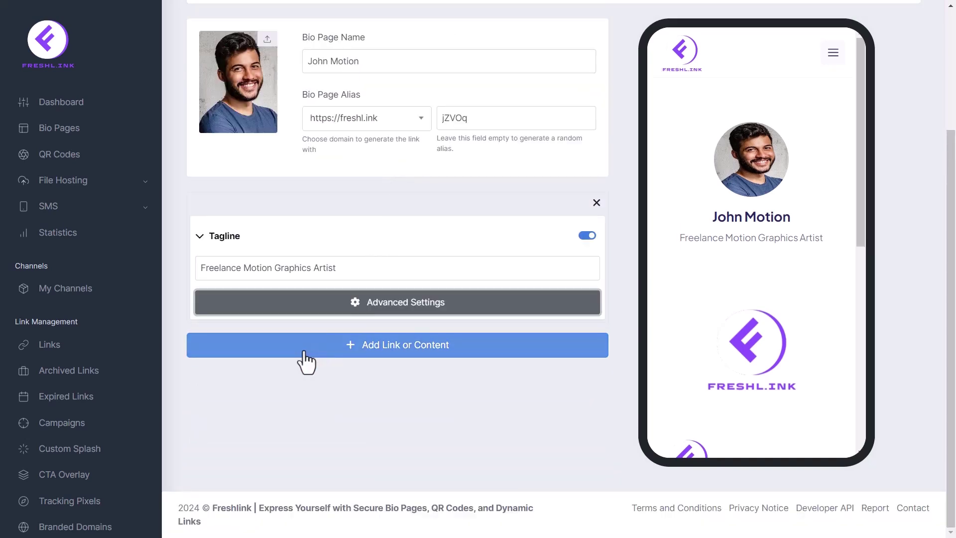
click(307, 348)
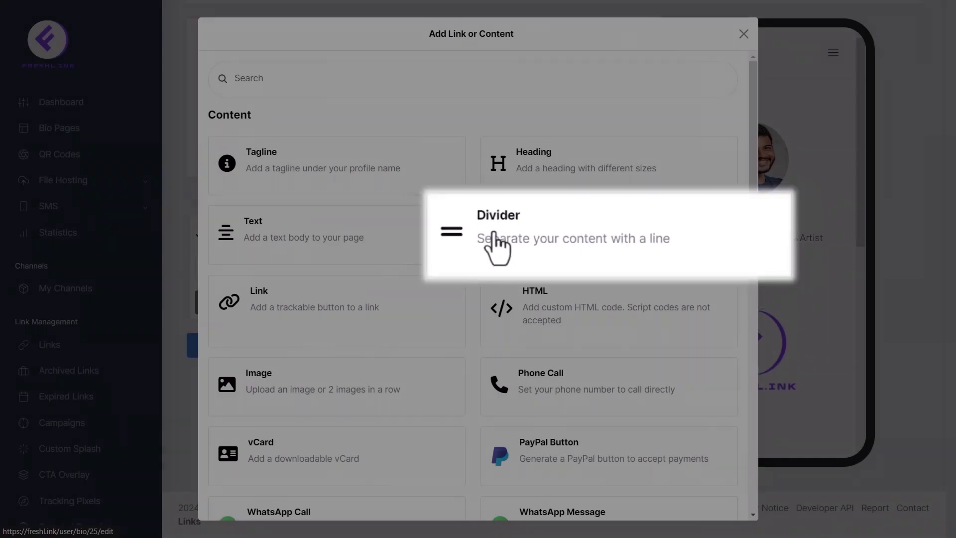
Add a Divider block below the tagline, keeping Solid style and black colour
click(527, 244)
click(486, 393)
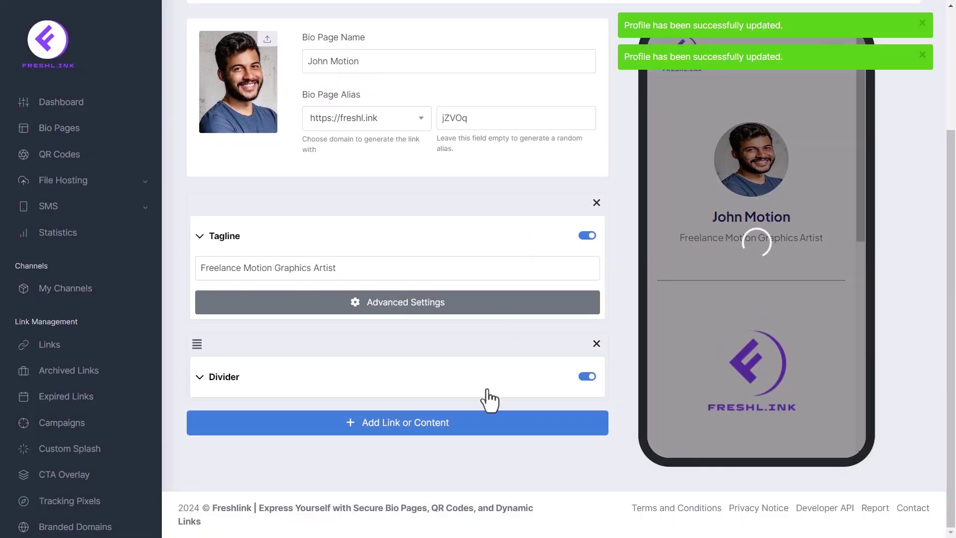
scroll(577, 294, down, 3)
click(555, 277)
click(555, 278)
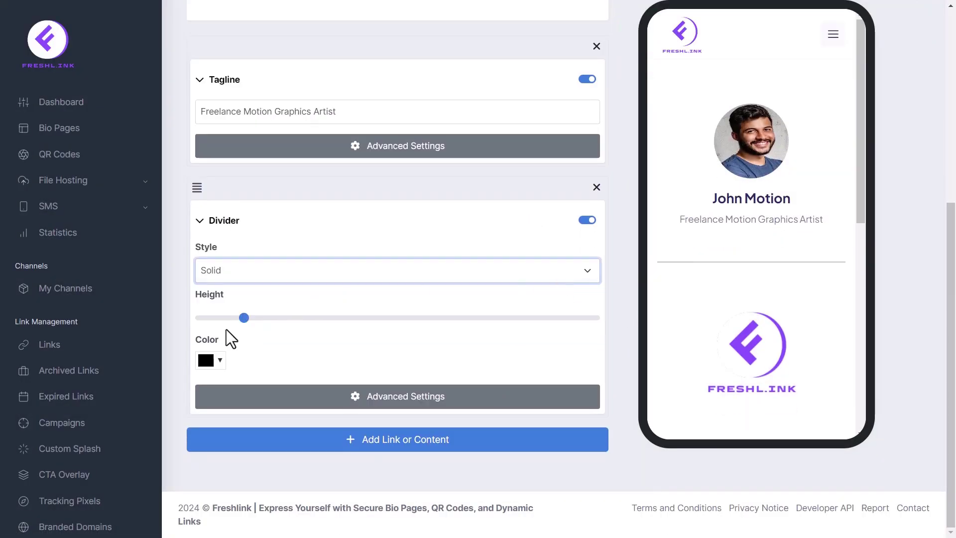
click(212, 357)
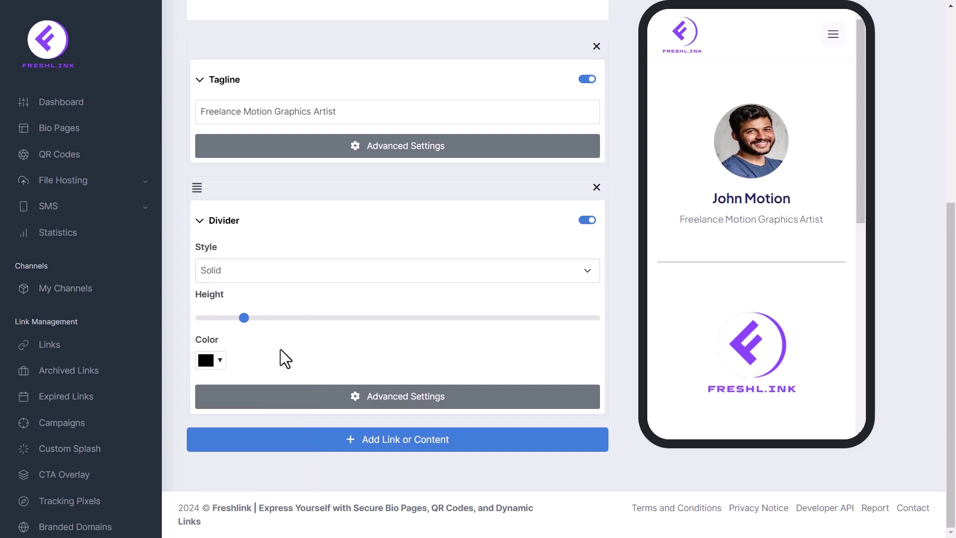
click(417, 221)
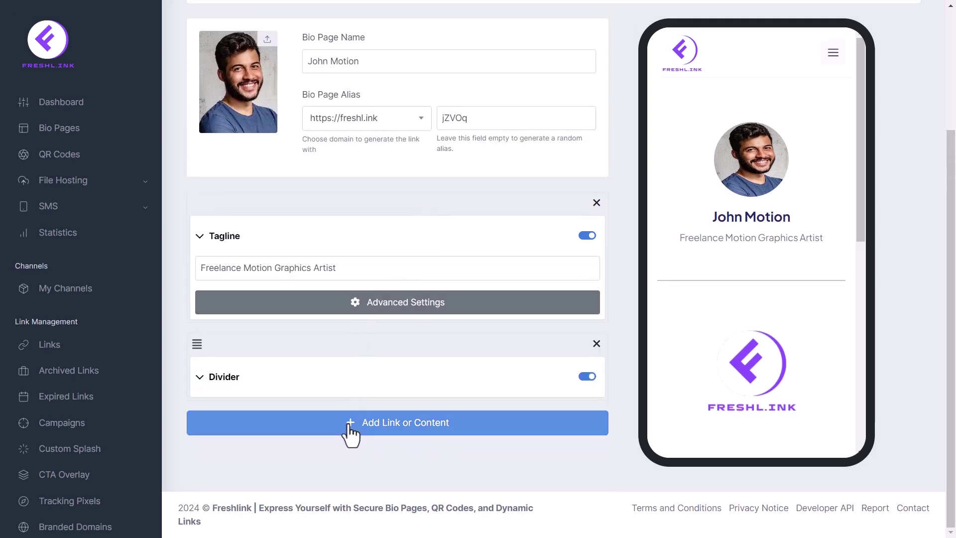
click(351, 434)
Add a black H3 heading 'About Me:' below the divider
click(574, 180)
click(588, 454)
scroll(448, 438, down, 2)
click(318, 401)
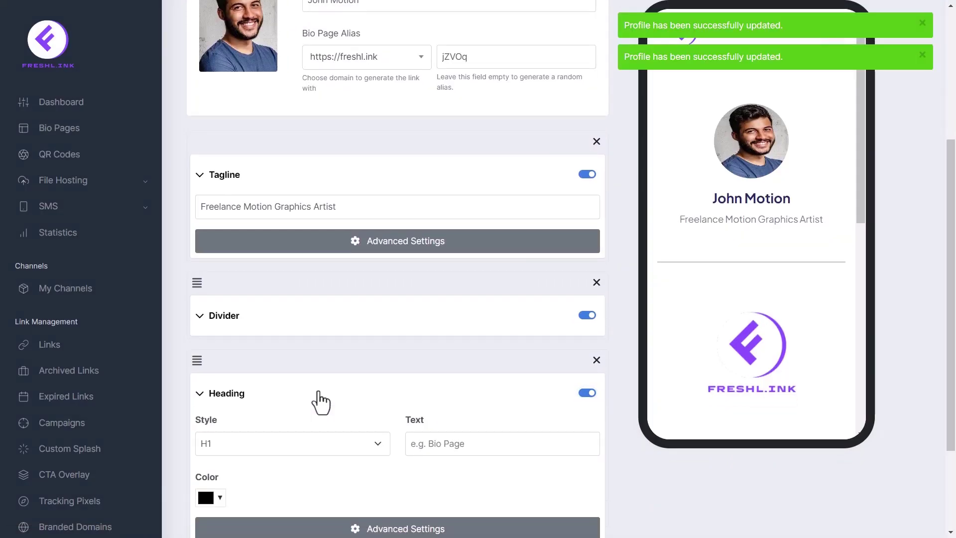
scroll(321, 403, down, 3)
click(306, 320)
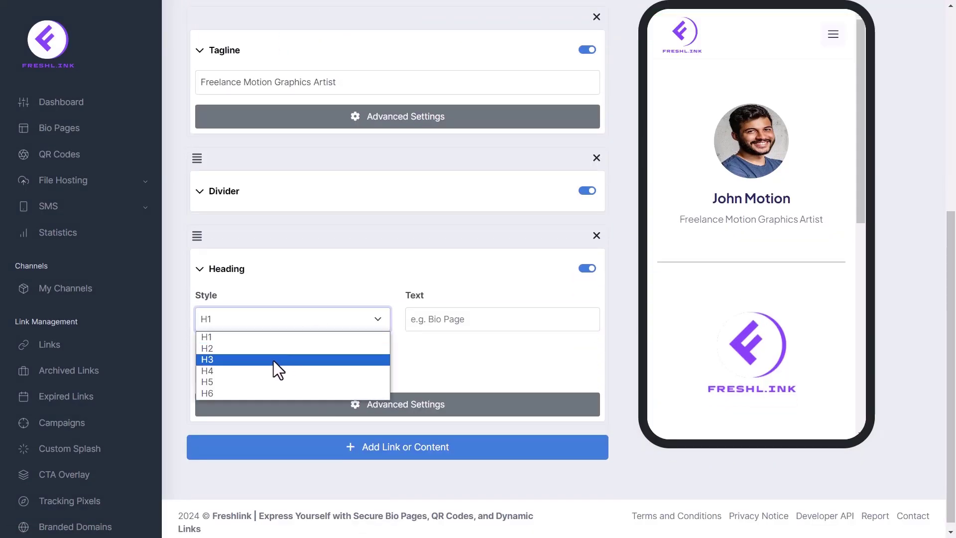
click(273, 359)
click(424, 318)
text(About Me:)
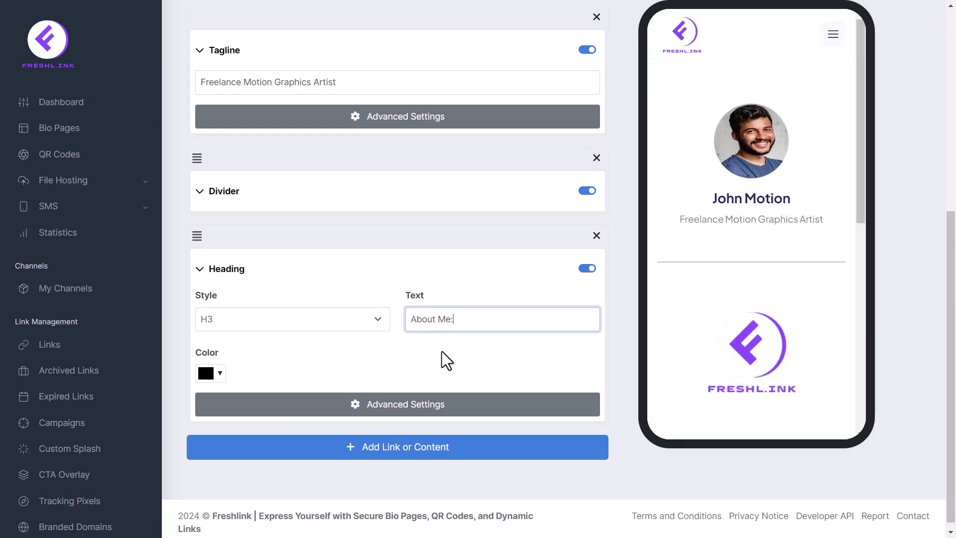
click(220, 375)
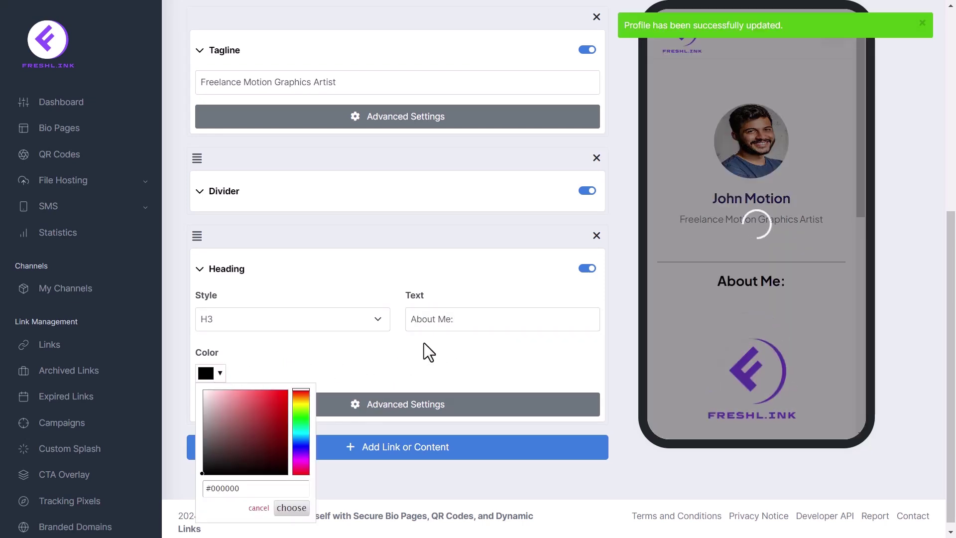
click(432, 354)
click(393, 276)
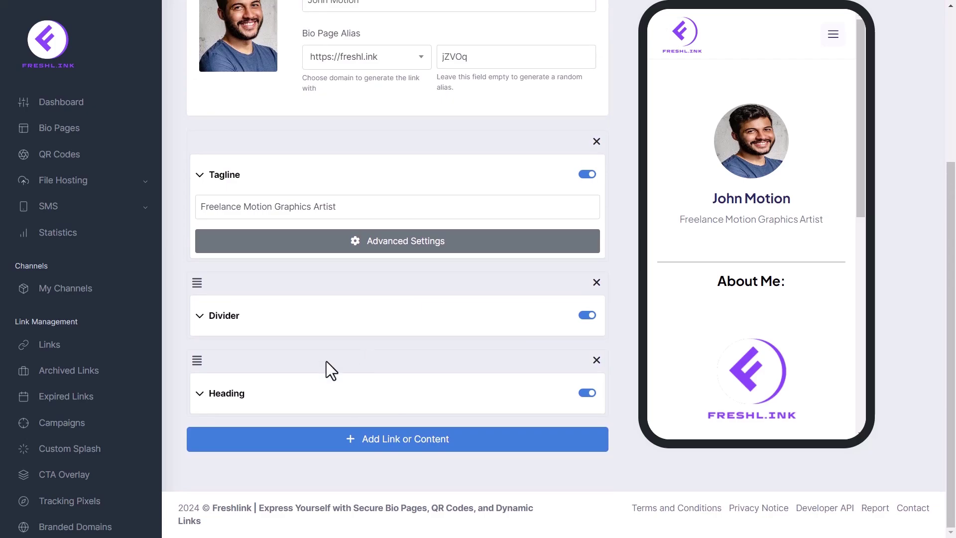
drag(197, 361, 223, 352)
Add a Text block under it containing the pasted About Me bio paragraph
click(215, 444)
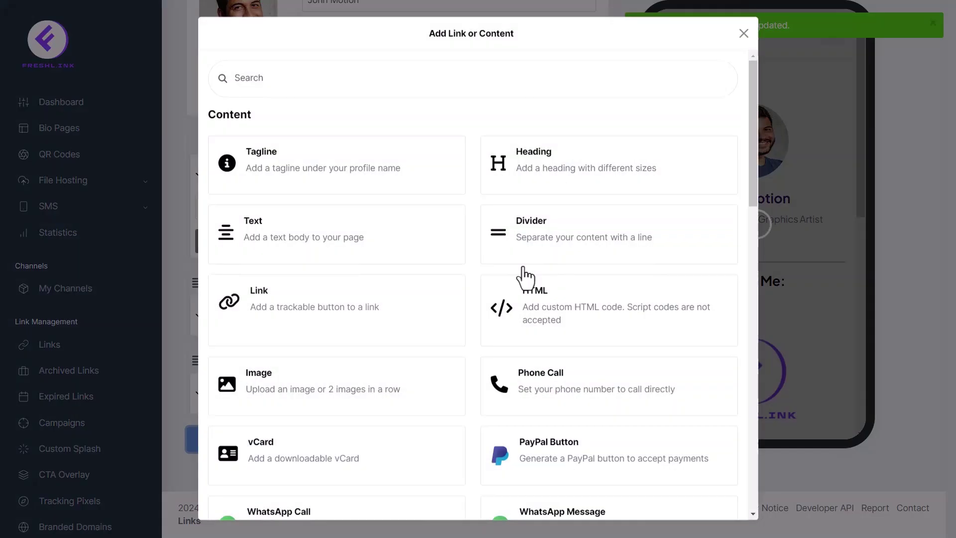
click(377, 247)
scroll(596, 419, down, 2)
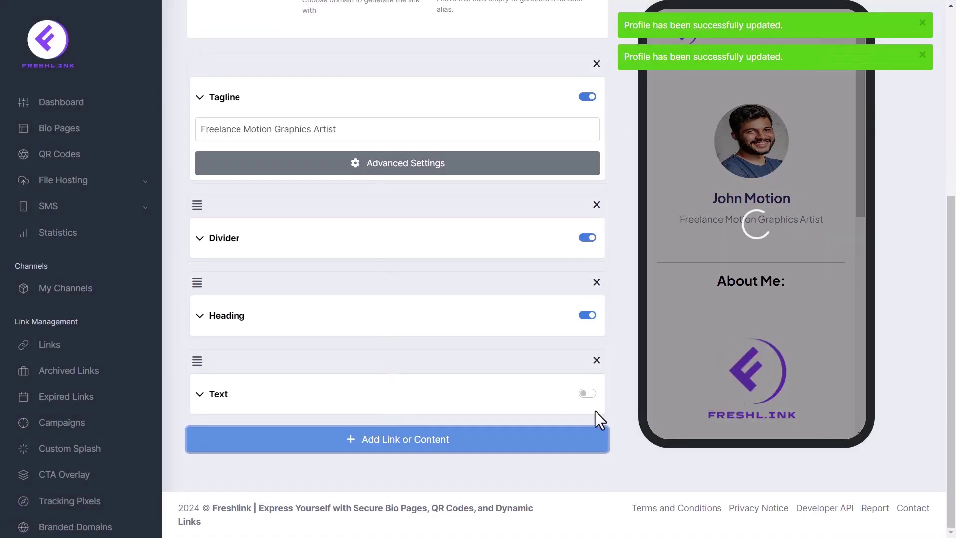
click(508, 410)
text(Hey there! I'm John Doe, a passionate freelance motion graphics artist with a knack for bringing ideas to life through animation. With a blend of creativity, technical skills, and a love for storytelling, I specialize in crafting captivating visual experiences that leave a lasting impact.)
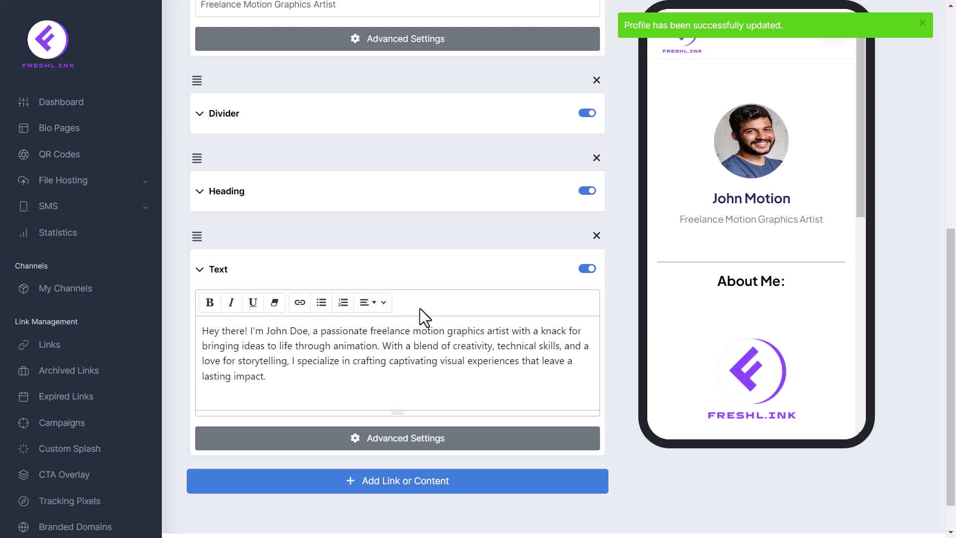
scroll(522, 290, down, 1)
click(435, 275)
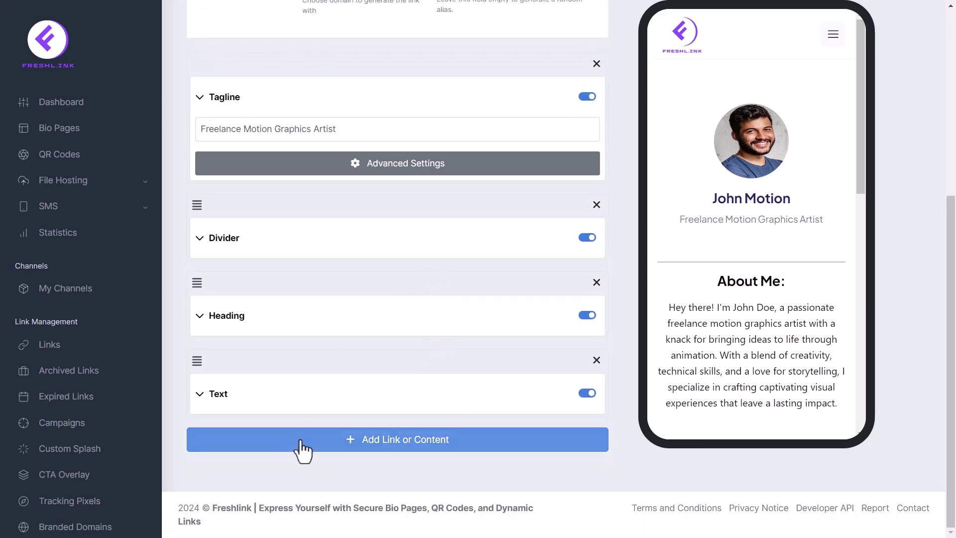
Add a second H3 heading reading 'Background:'
click(304, 446)
click(553, 179)
click(584, 471)
scroll(516, 478, down, 3)
click(325, 343)
click(297, 377)
click(470, 335)
text(Background:)
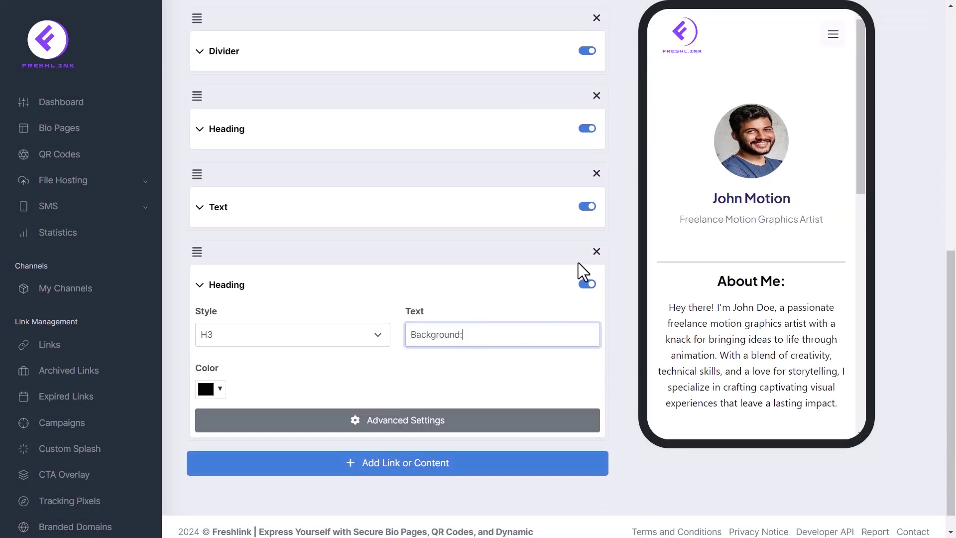
click(482, 282)
Add a Text block under it containing the pasted background paragraph
click(249, 437)
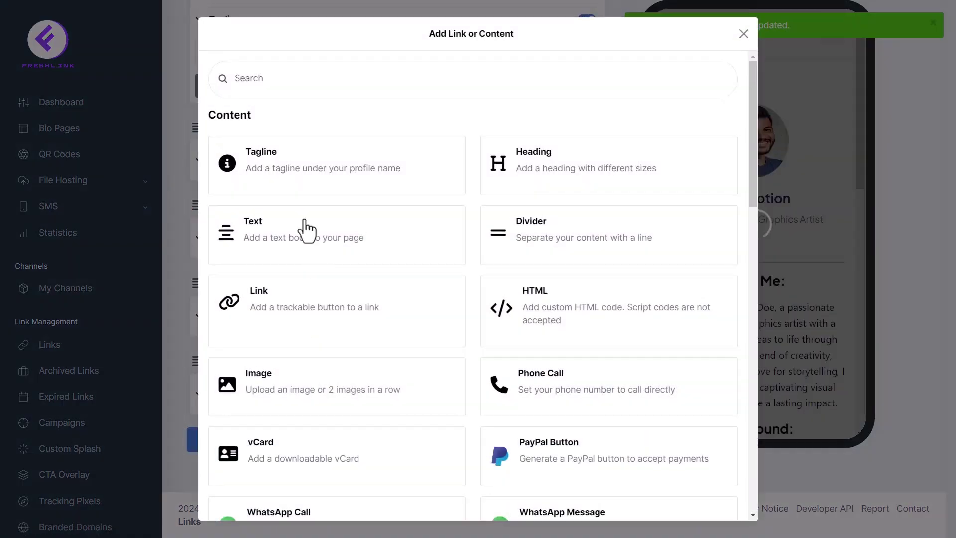
click(367, 234)
click(587, 394)
click(413, 401)
click(316, 459)
text(My journey into the world of motion graphics began with a fascination for animation and design. Fuelled by curiosity and a desire to push creative boundaries, I embarked on a quest to master the art of motion graphics. Along the way, I honed my skills in various software tools and techniques, constantly seeking to refine my craft and stay ahead of industry trends.)
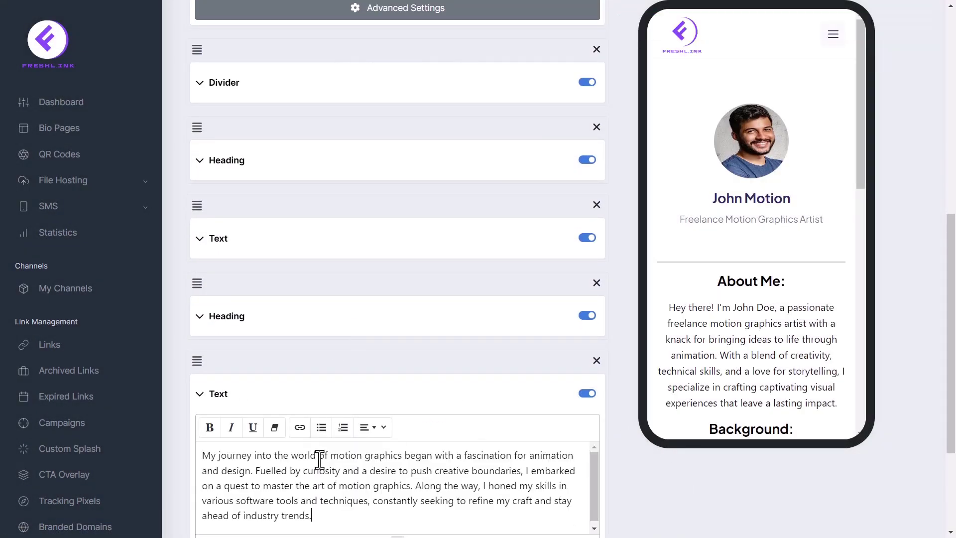
scroll(592, 421, down, 1)
click(465, 333)
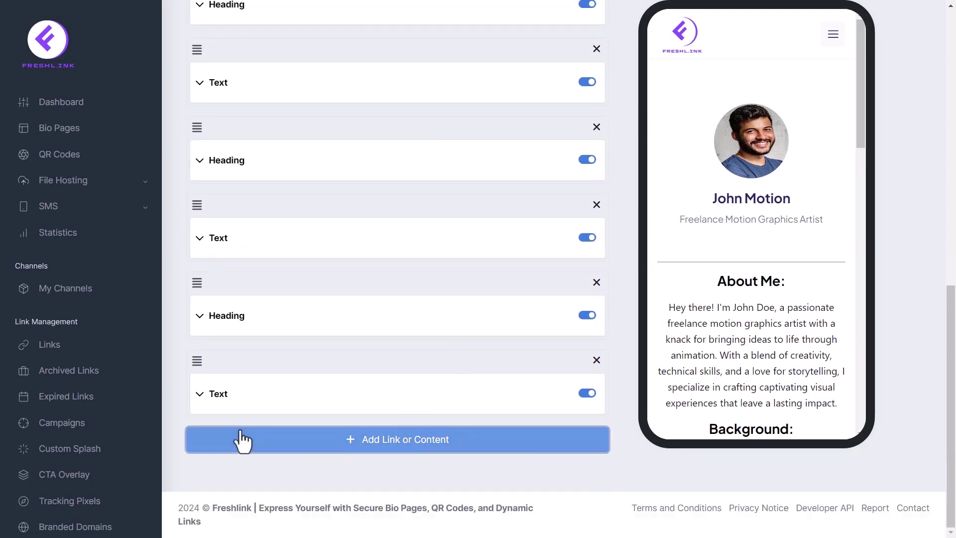
Add a Contact Form with text 'Contact us here:' and the owner's e-mail address
click(243, 441)
scroll(659, 350, down, 10)
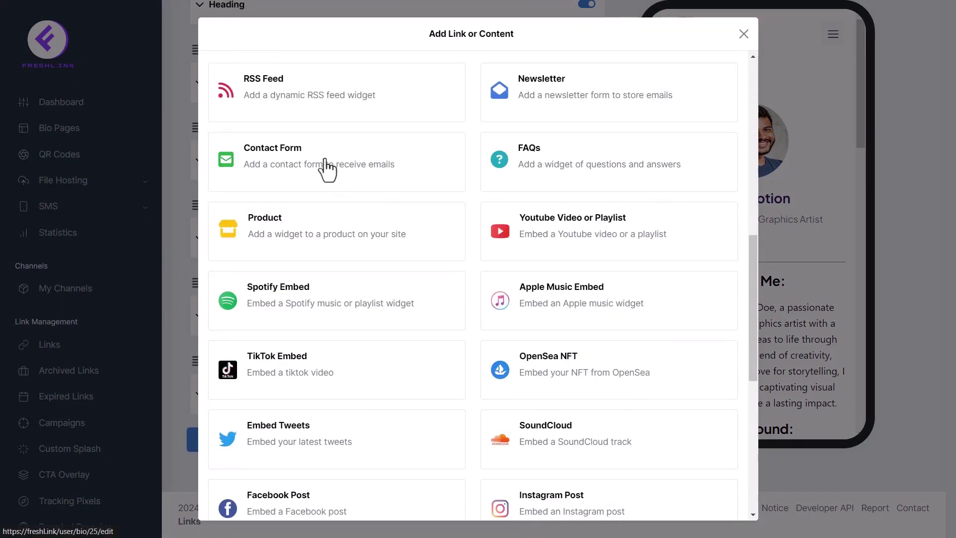
click(327, 170)
click(586, 394)
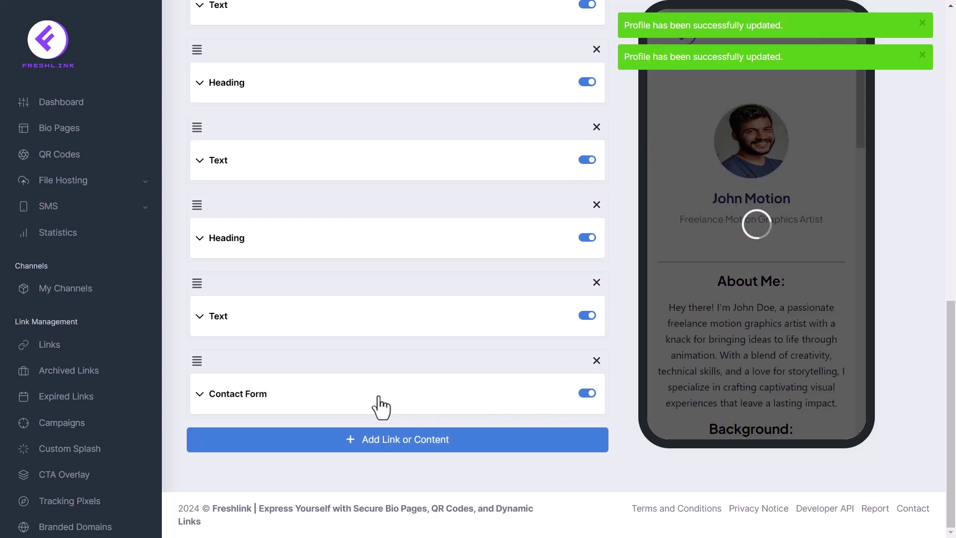
click(382, 407)
click(299, 362)
text(Contact us here:)
click(451, 362)
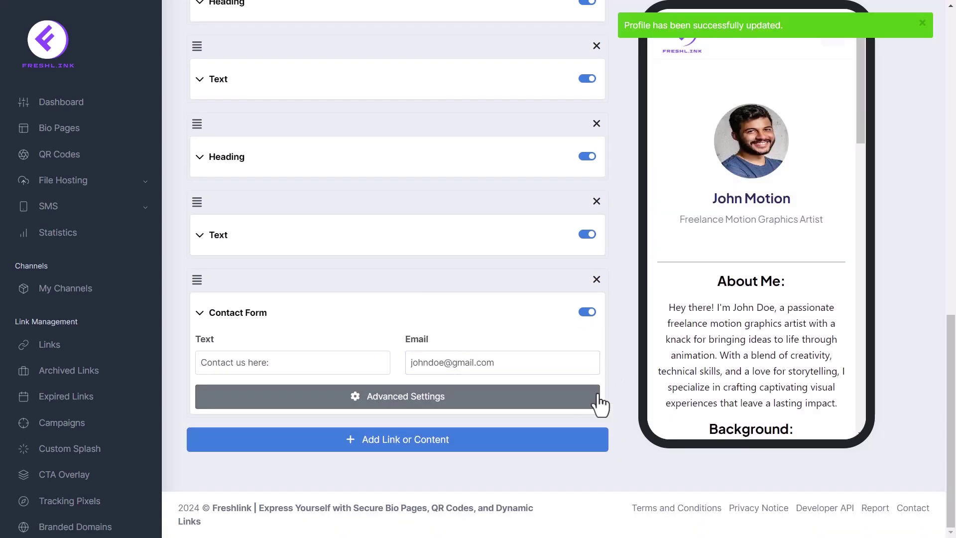
Browse the content block list and close it without adding anything
click(252, 445)
scroll(572, 381, down, 5)
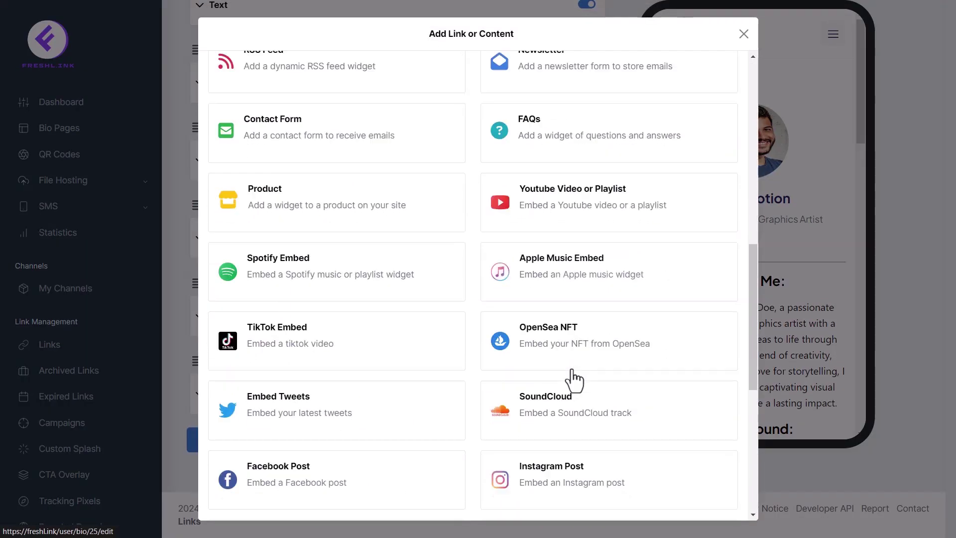
scroll(574, 381, down, 8)
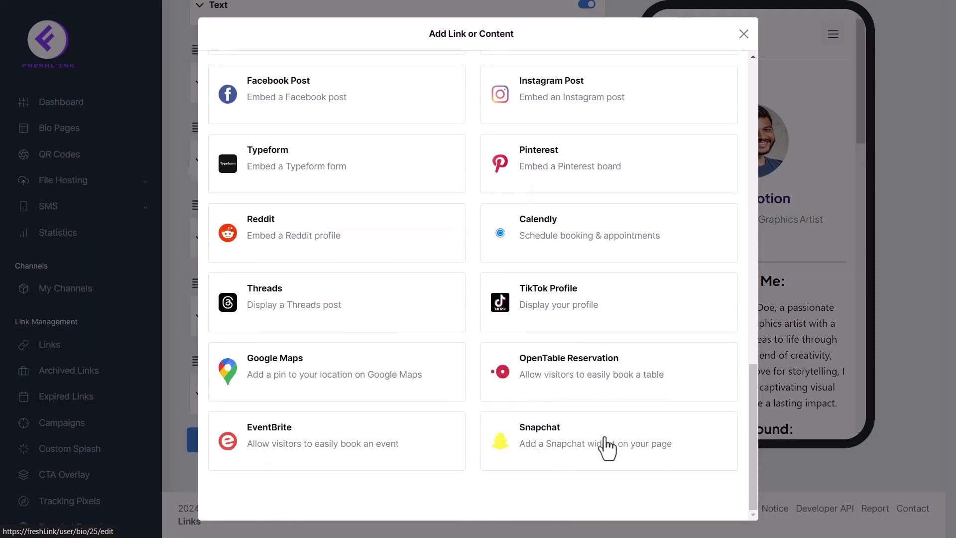
scroll(438, 381, up, 15)
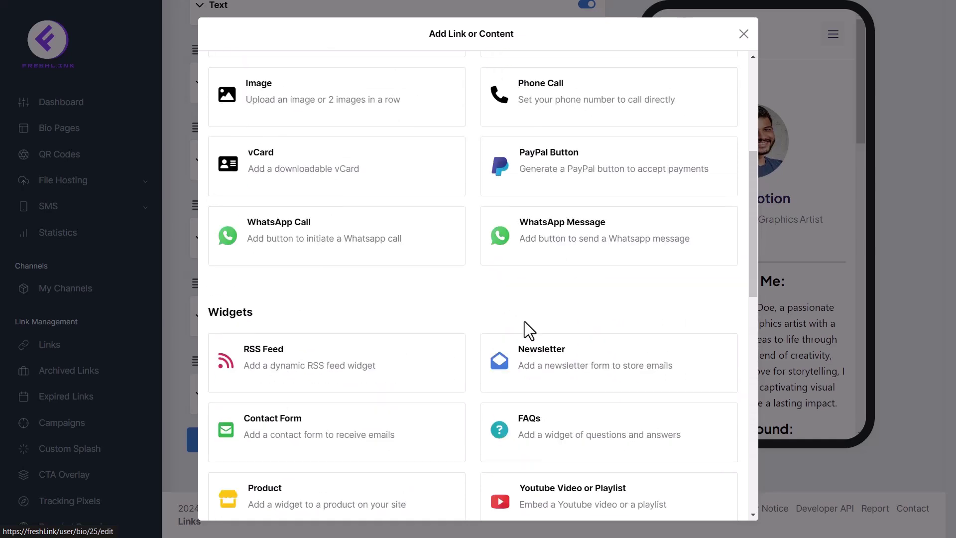
scroll(623, 199, up, 1)
click(744, 34)
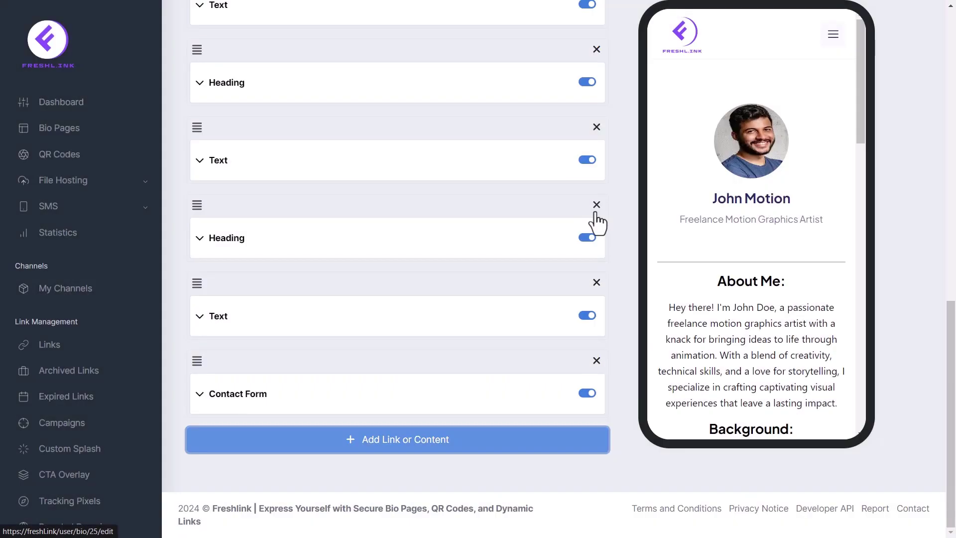
scroll(498, 244, up, 10)
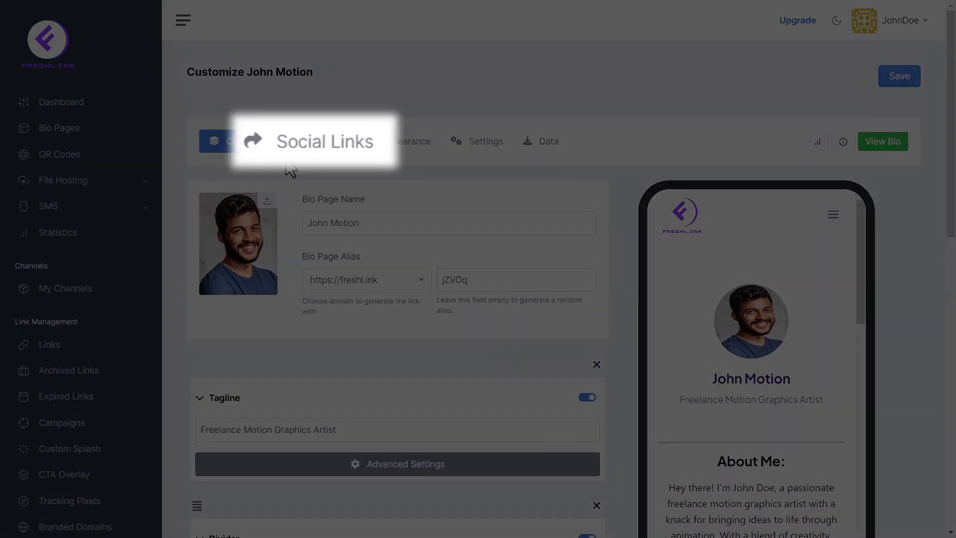
Add a LinkedIn social link and set the social icon position to Top
click(304, 150)
click(273, 229)
scroll(269, 344, down, 2)
scroll(272, 344, down, 1)
scroll(288, 306, up, 1)
click(284, 312)
click(470, 227)
click(225, 265)
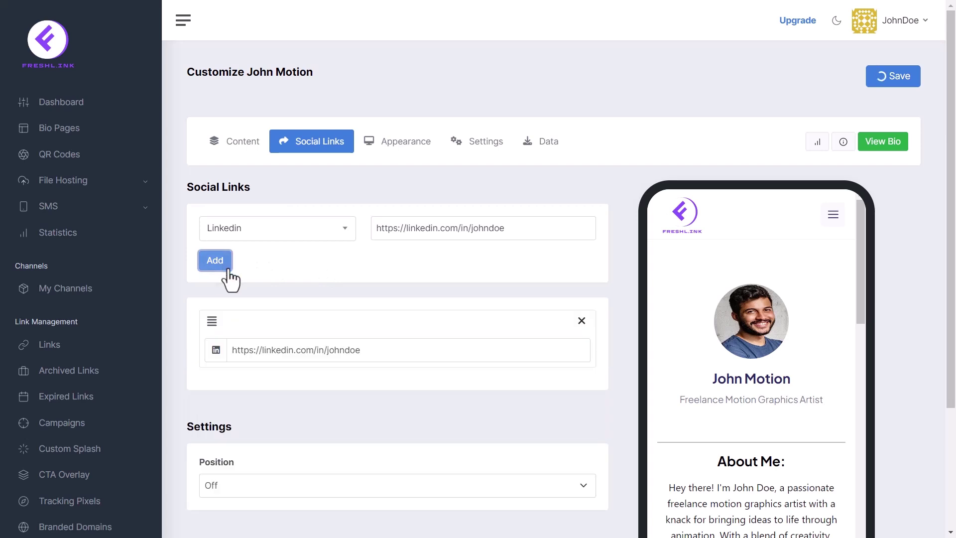
click(561, 483)
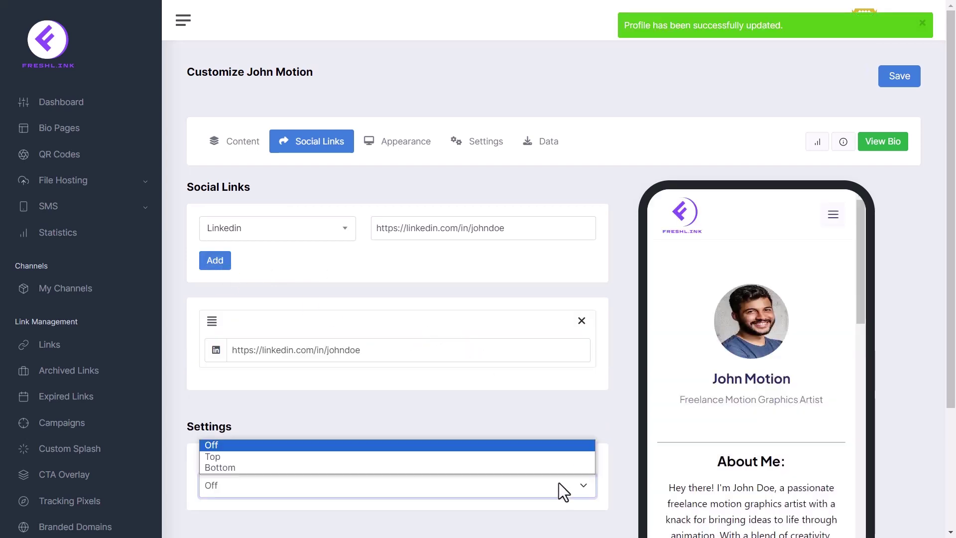
click(407, 454)
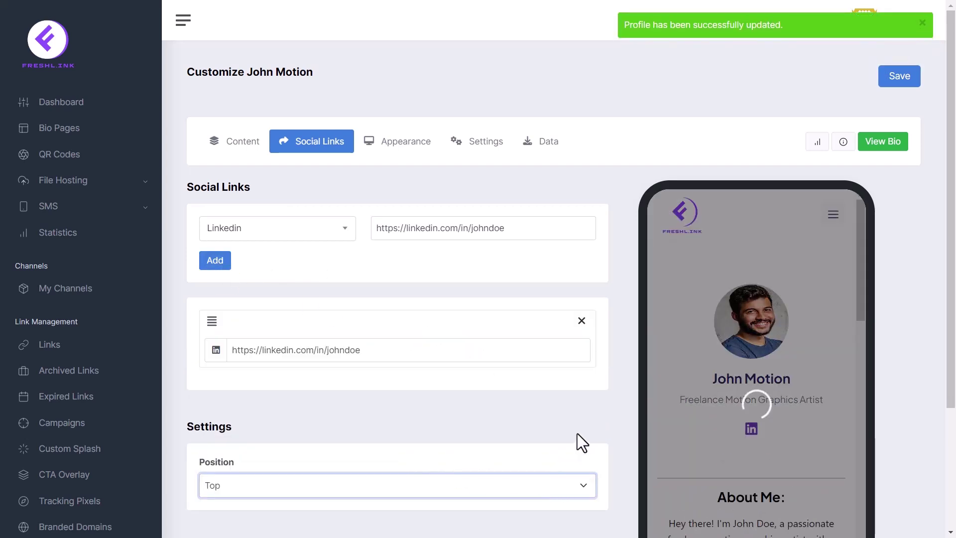
Add a Facebook social link by pasting its profile URL
click(279, 247)
click(251, 275)
click(536, 233)
key(ctrl+a)
text(https://facebook.com/johndoe)
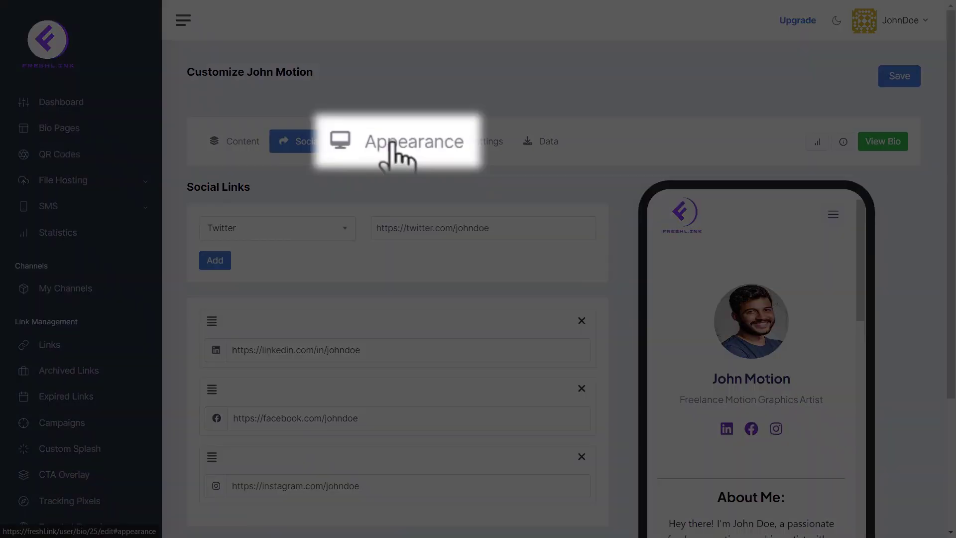
click(401, 145)
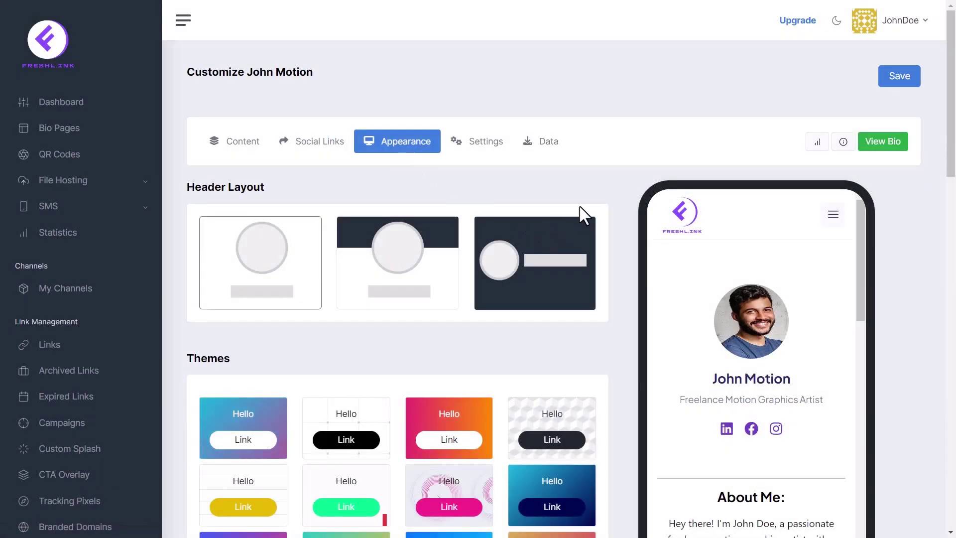
Switch to the banner header layout using the abstract futuristic background image
click(409, 256)
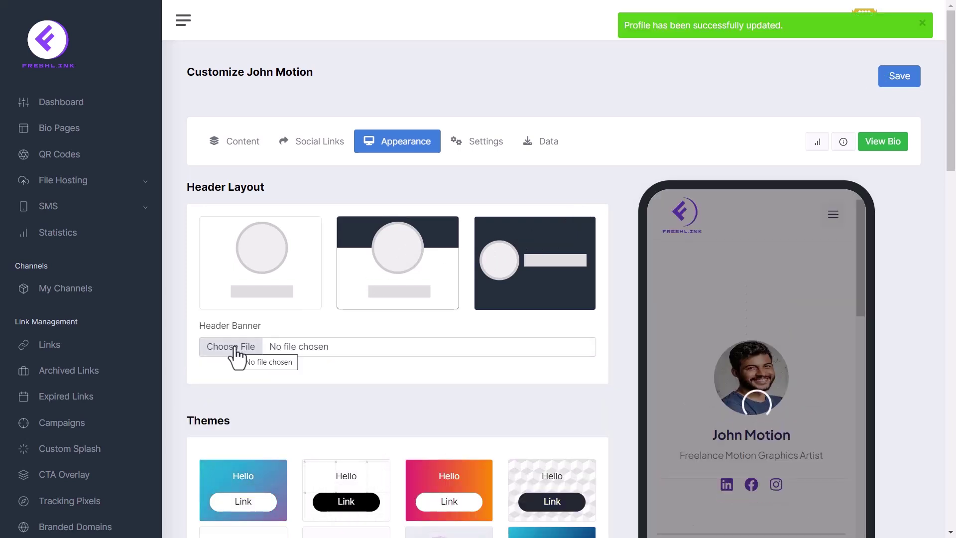
click(234, 349)
click(279, 155)
click(375, 283)
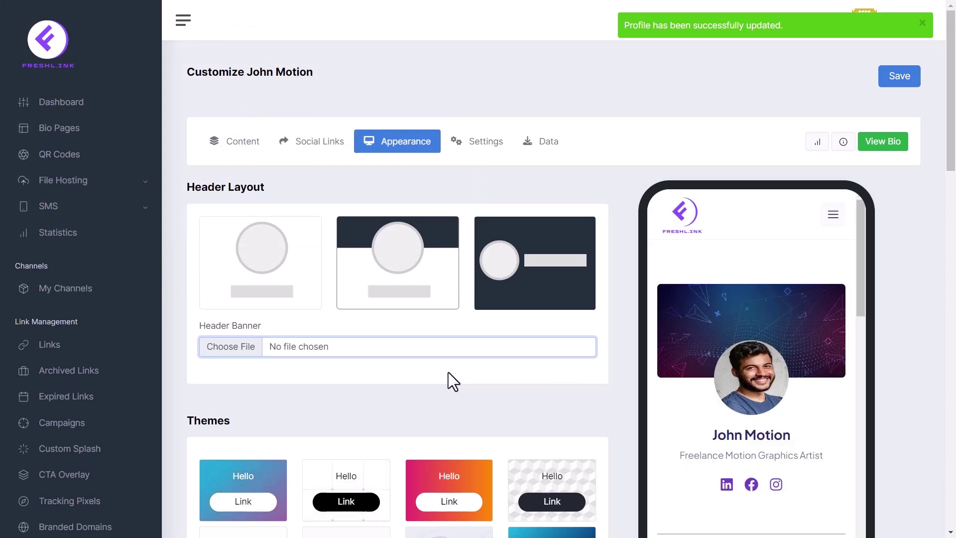
scroll(540, 329, down, 13)
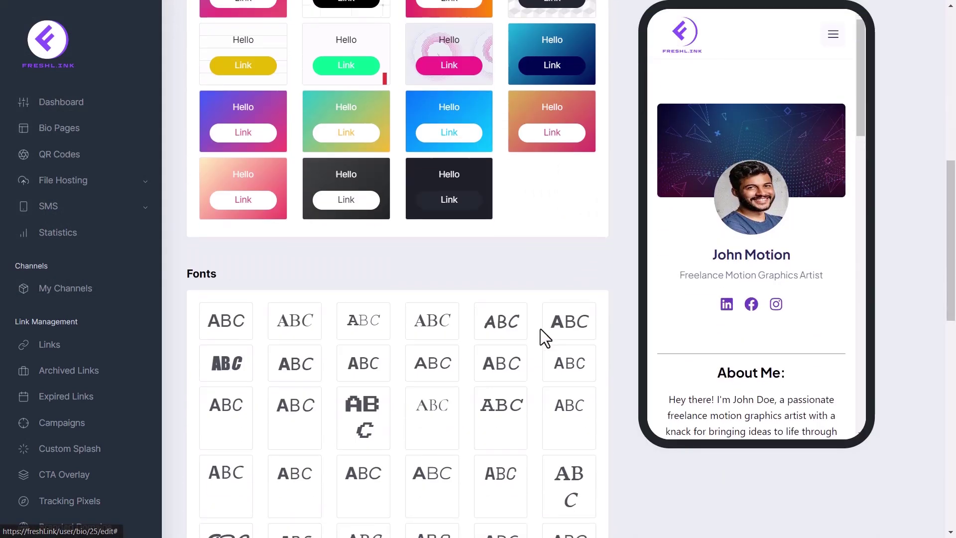
scroll(540, 329, down, 9)
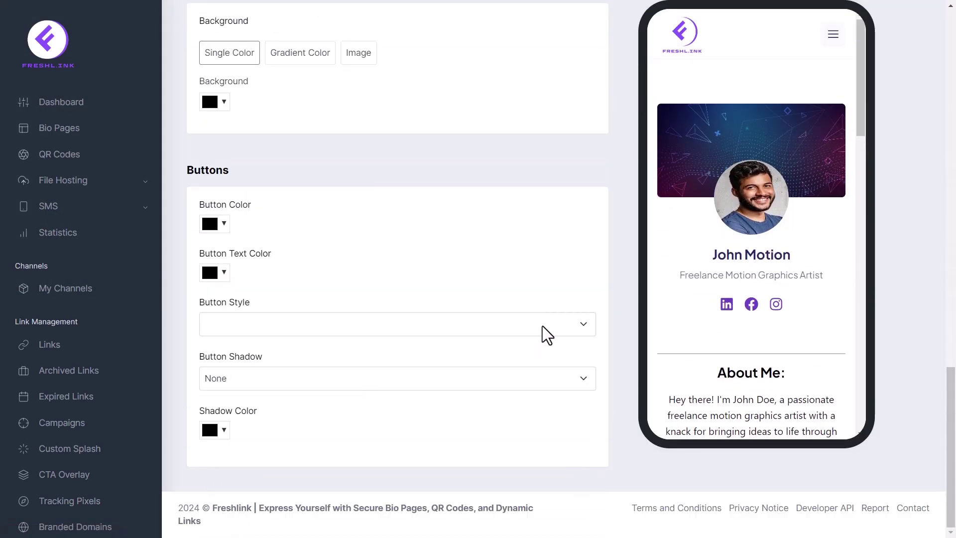
scroll(542, 321, up, 20)
click(474, 143)
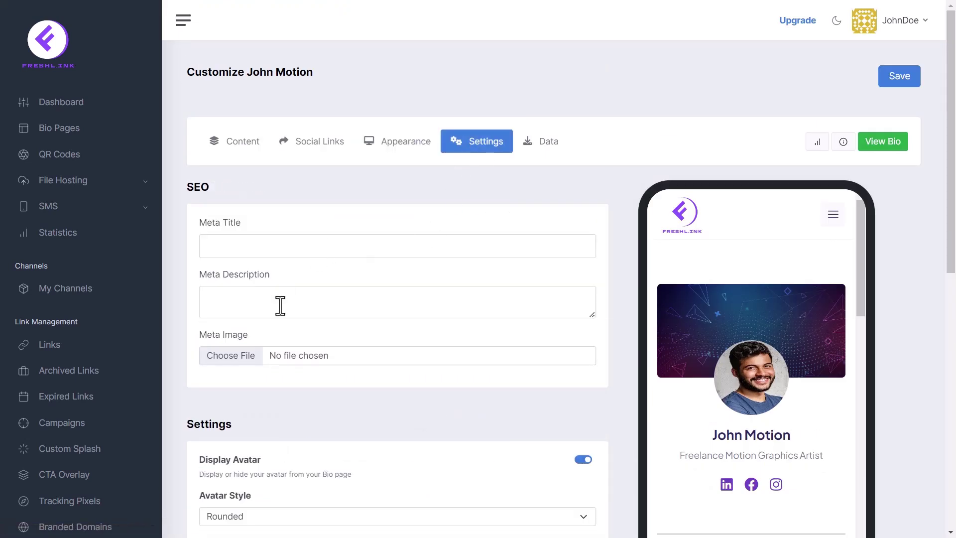
Review the Settings and Data sections, save the John Motion page, and open its live version
scroll(384, 327, down, 7)
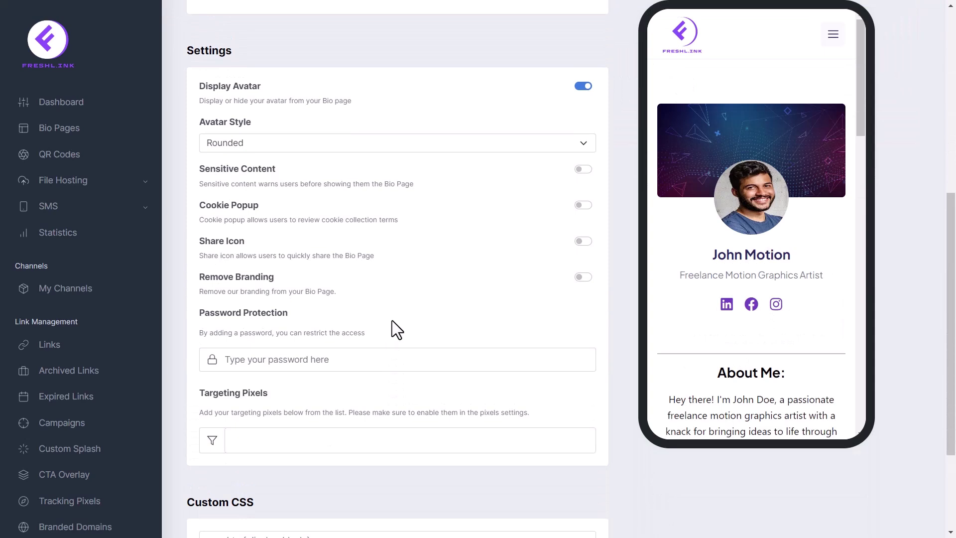
scroll(392, 321, down, 3)
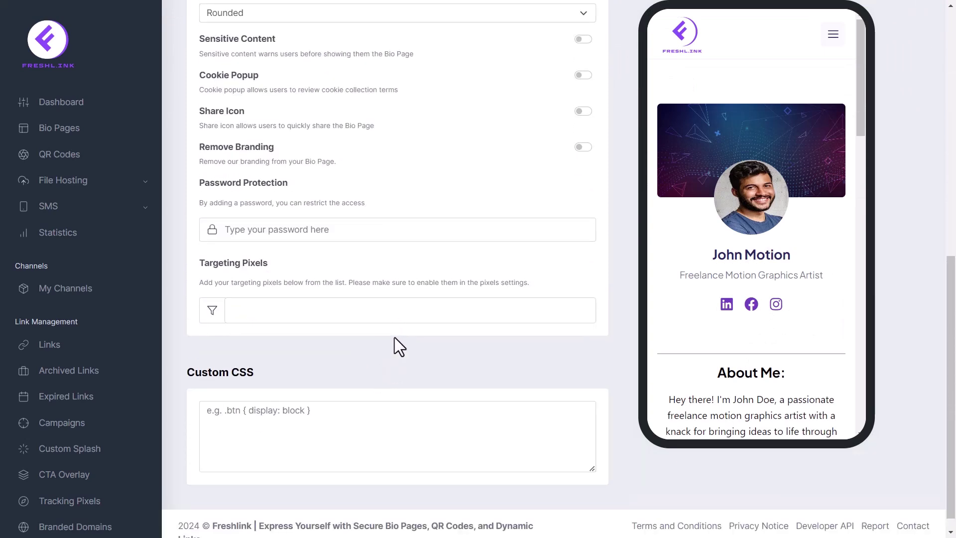
scroll(395, 337, up, 12)
click(538, 142)
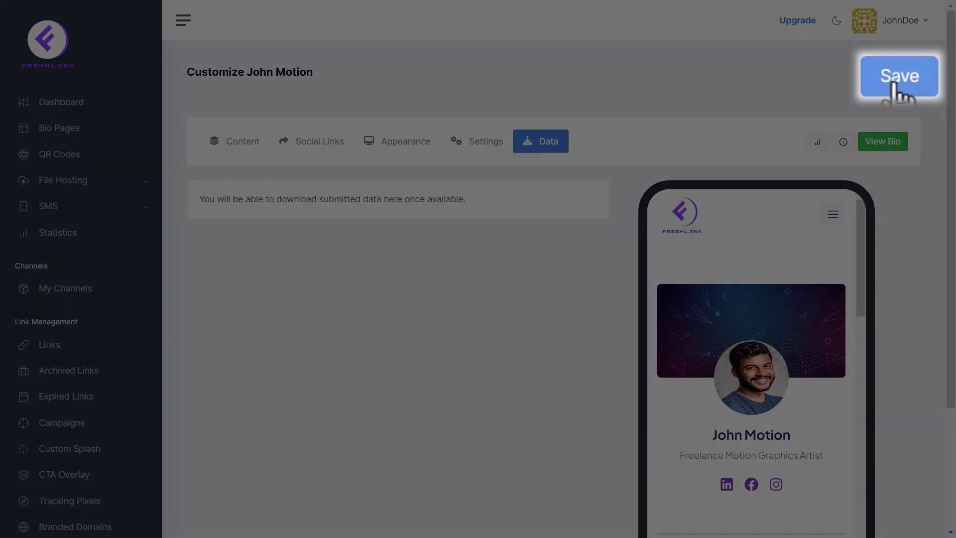
click(895, 85)
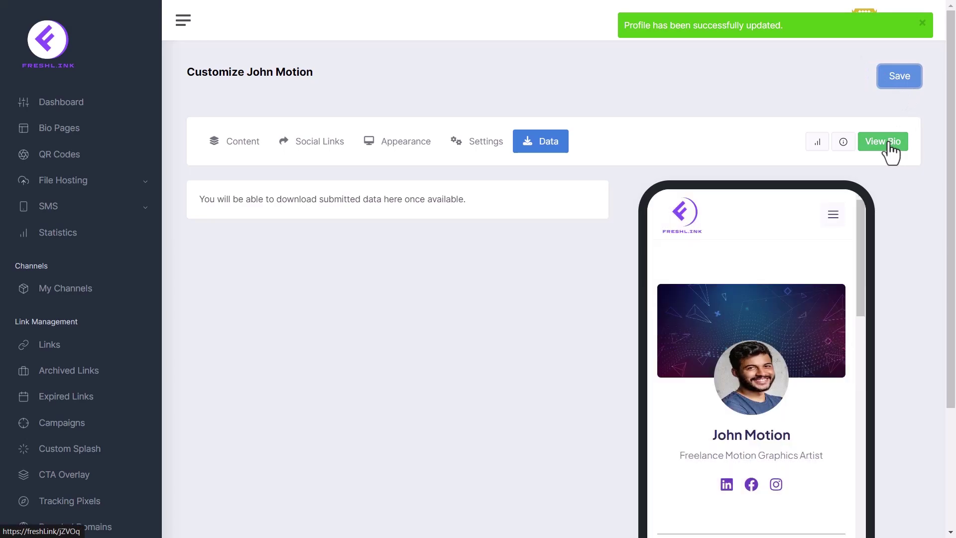
click(888, 145)
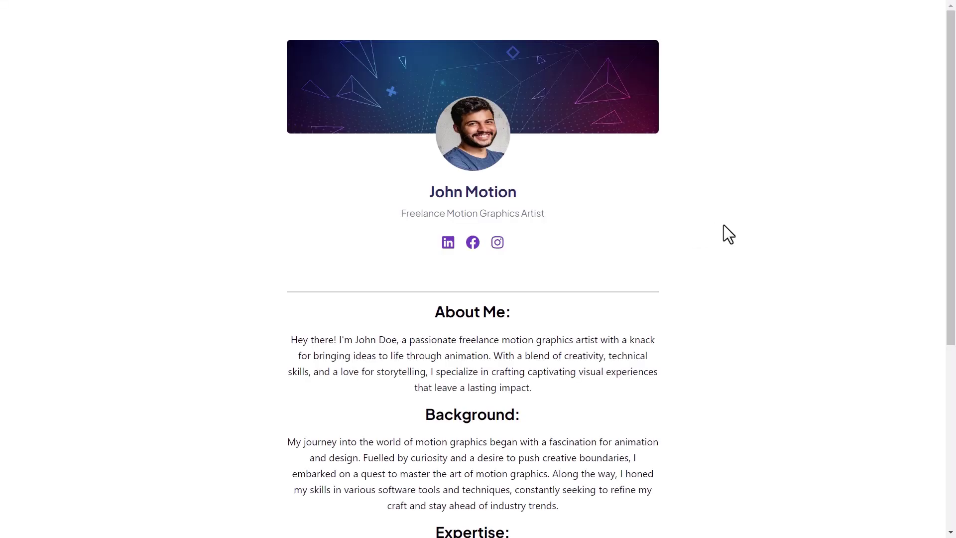
scroll(737, 238, down, 3)
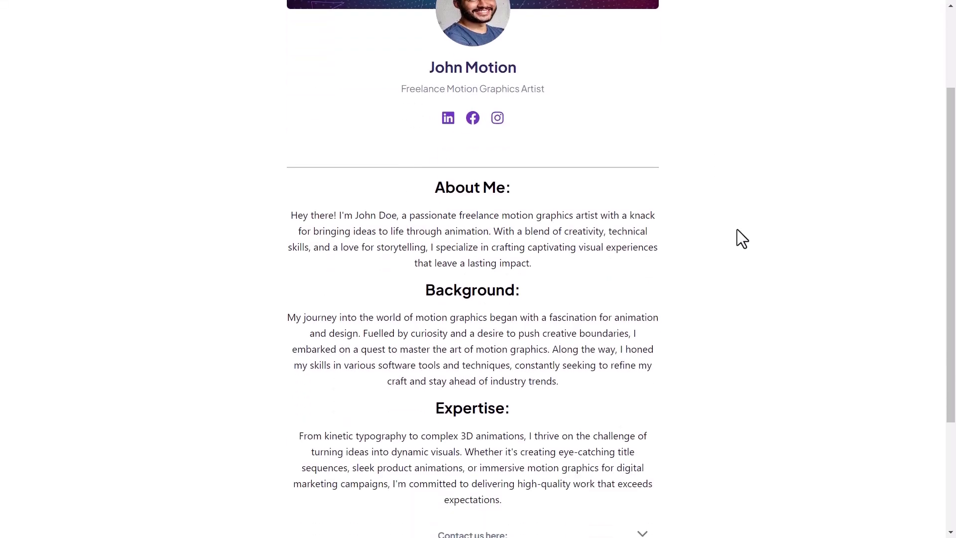